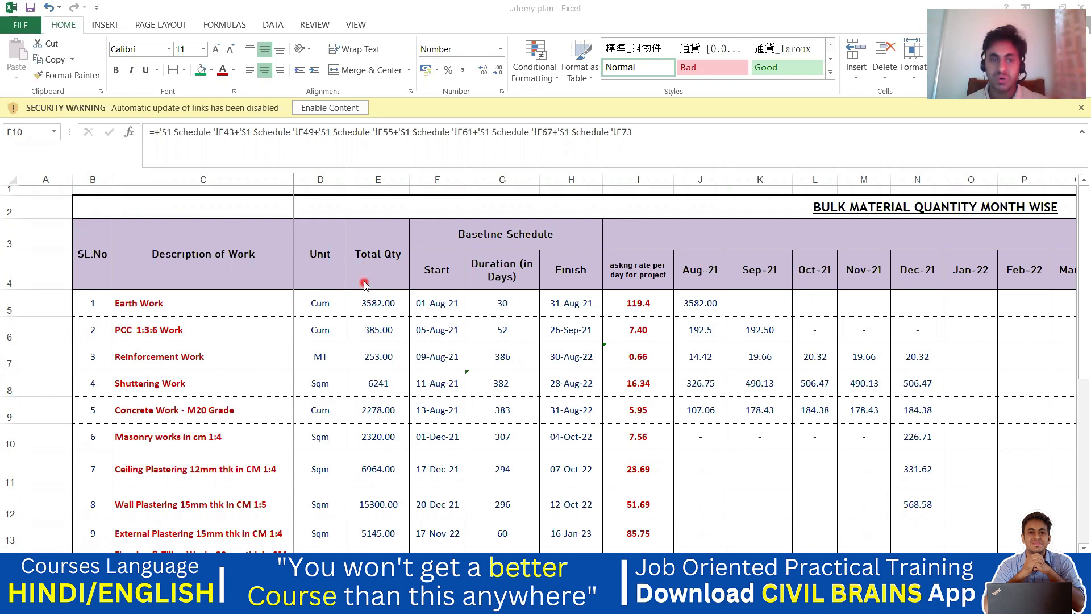
- Inspect the formula behind the Masonry total quantity in E10
left_click(371, 444)
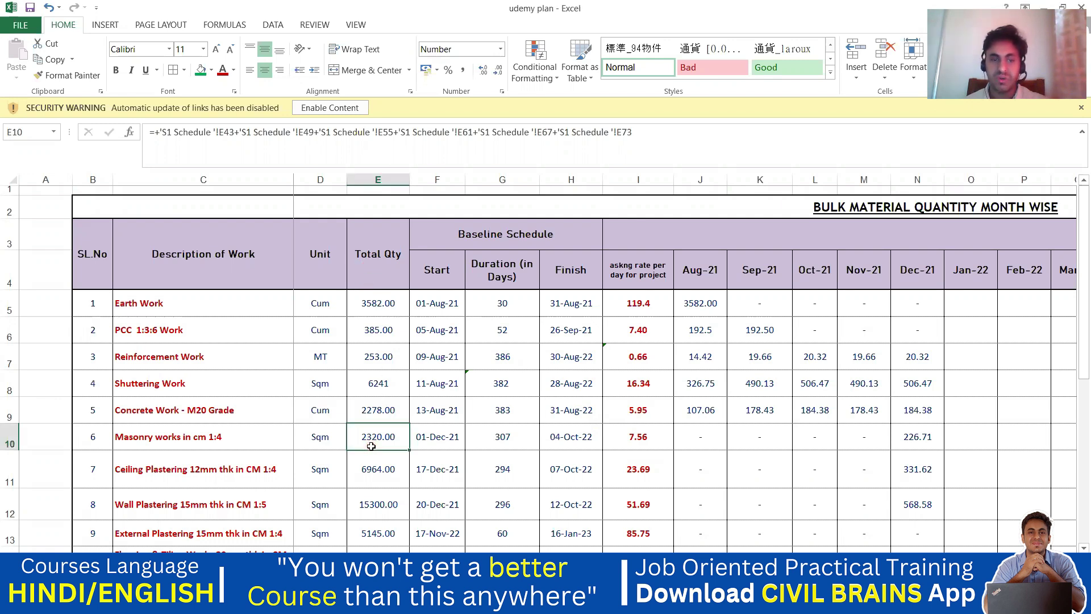
scroll(578, 421, "down", 2)
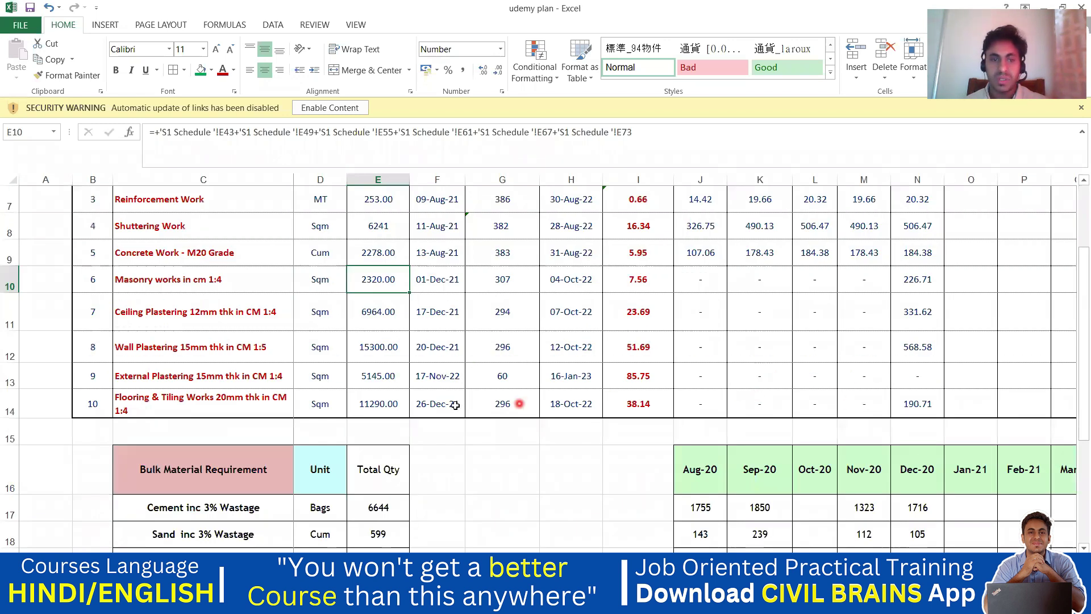
scroll(455, 405, "up", 2)
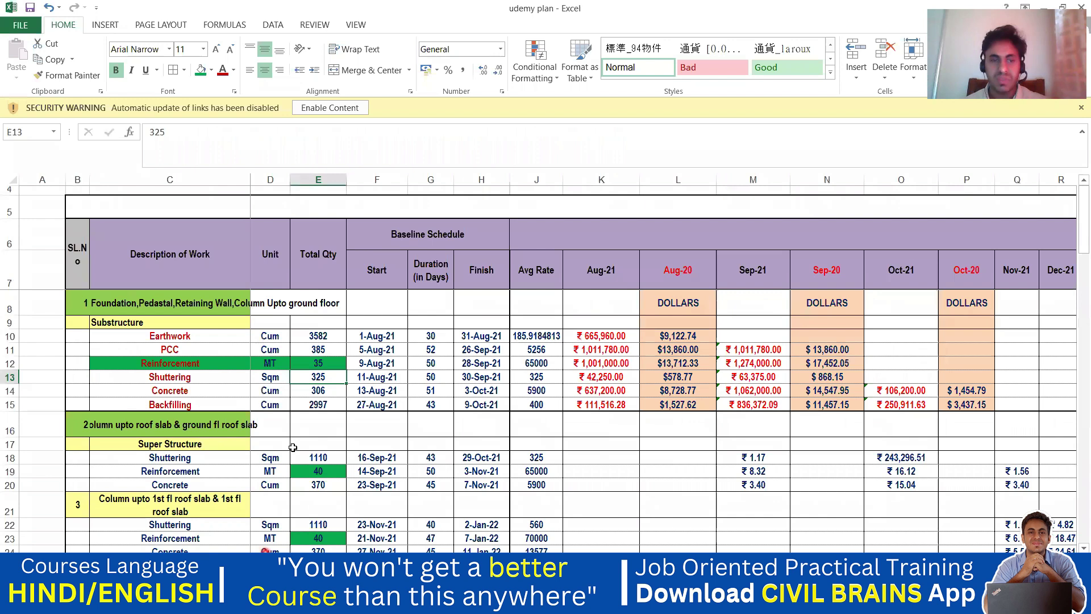
key("ctrl+Page_Down")
left_click(333, 377)
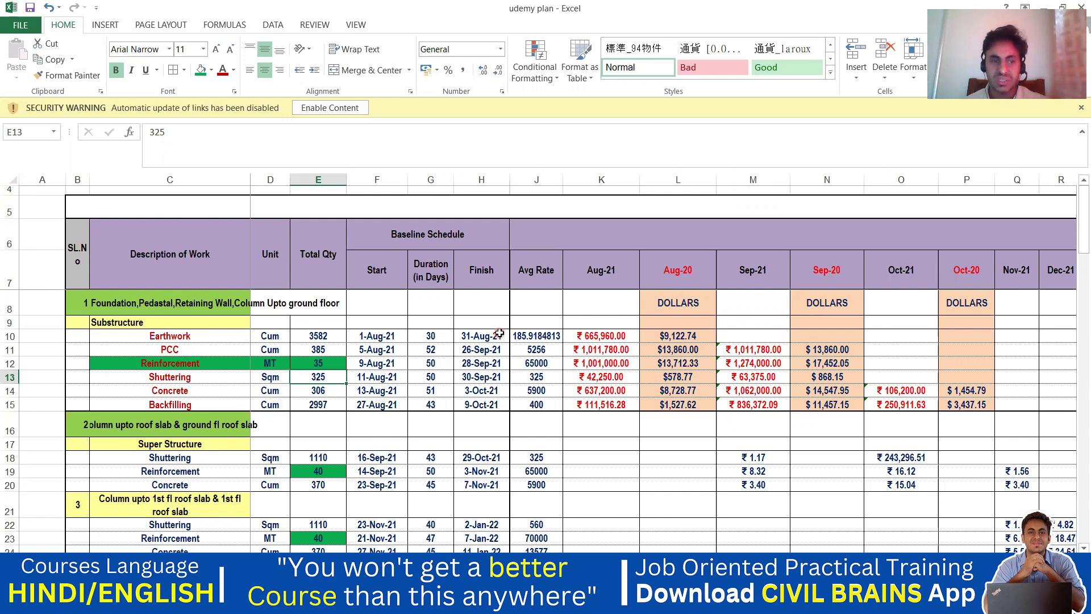
key("ctrl+Page_Down")
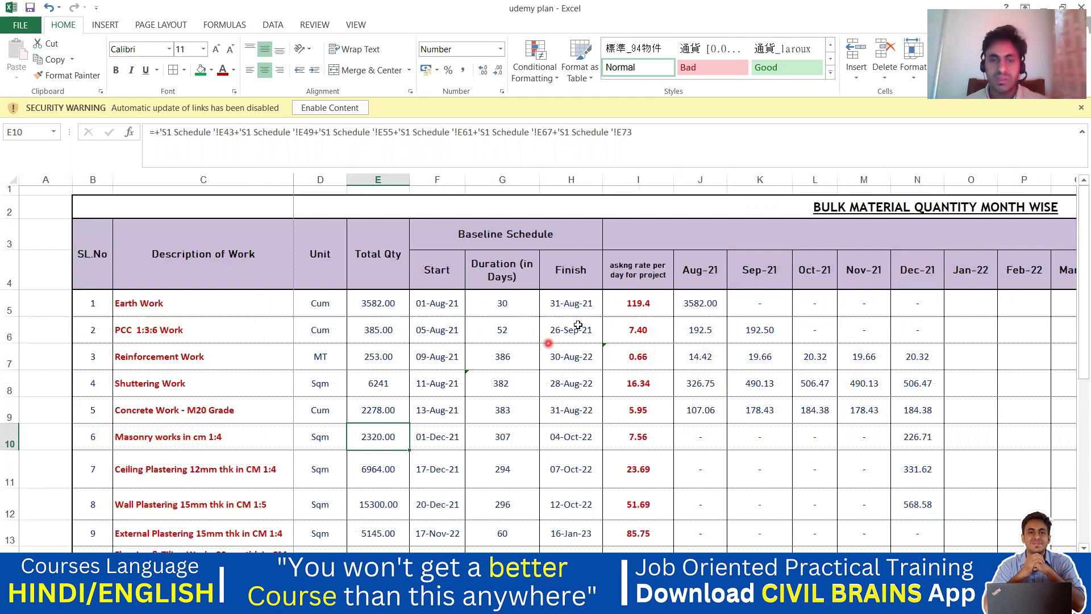
key("ctrl+Page_Down")
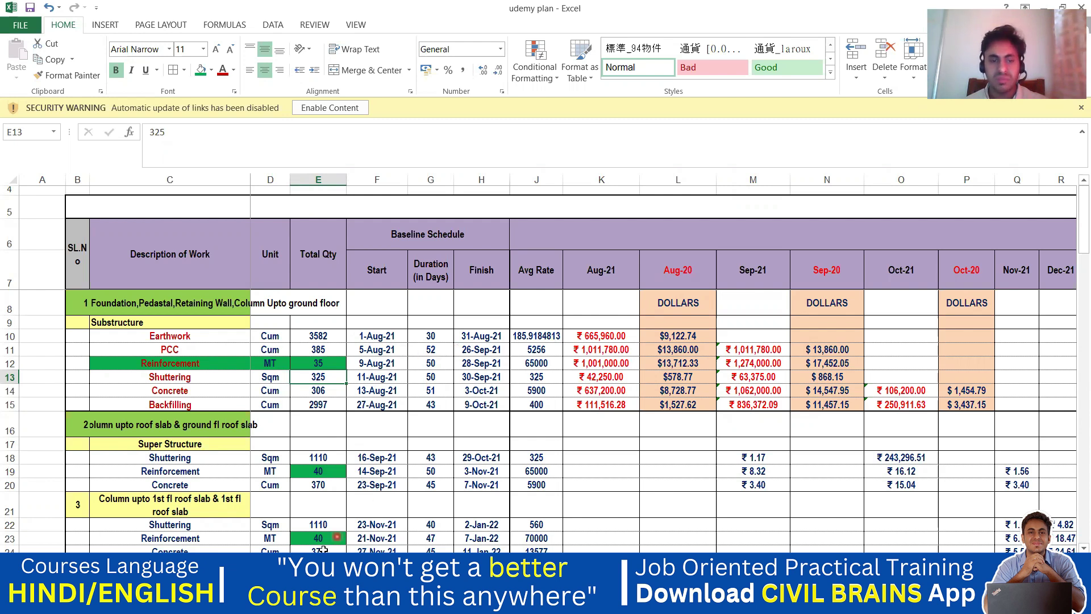
key("ctrl+Page_Down")
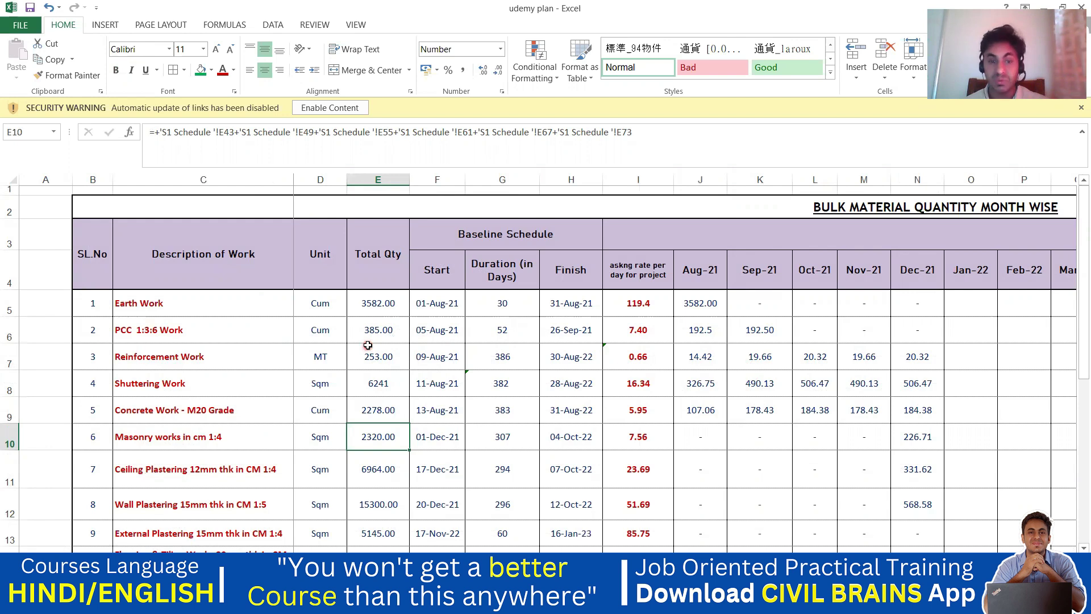
left_click(250, 568)
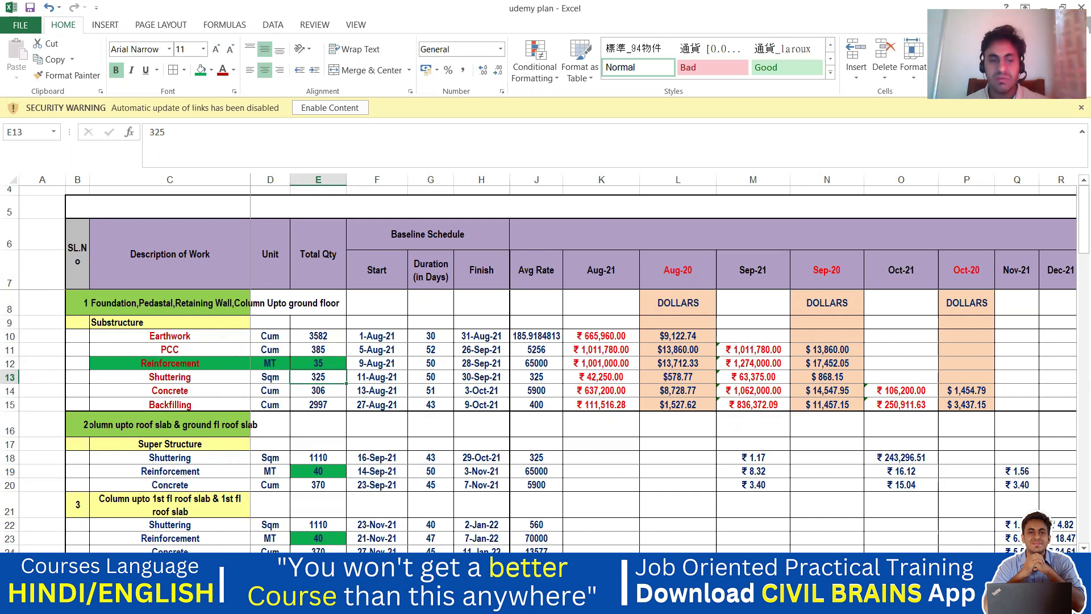
key("ctrl+Page_Down")
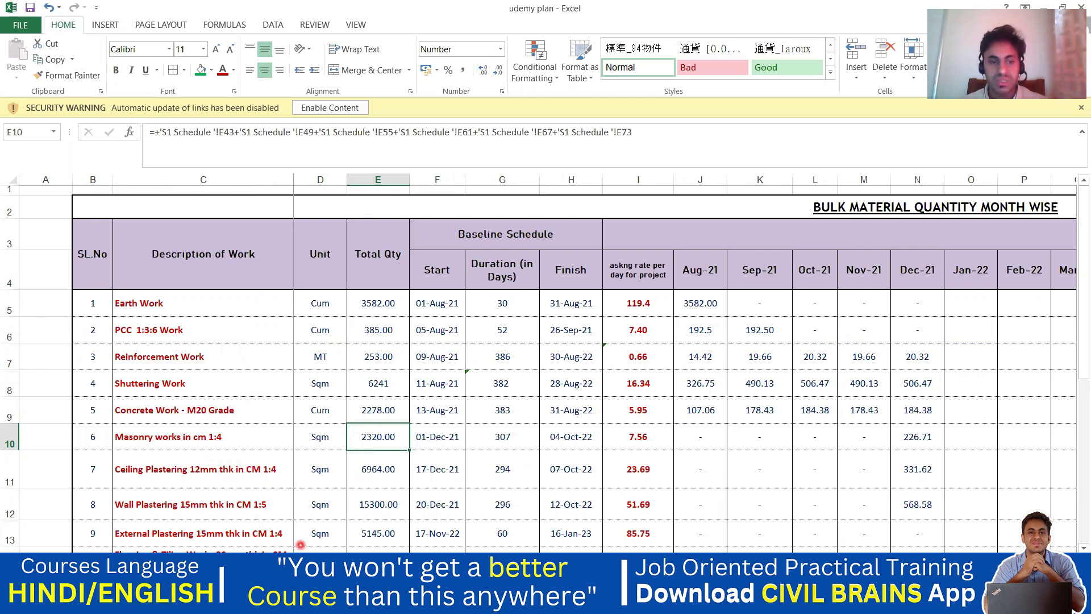
key("ctrl+Page_Down")
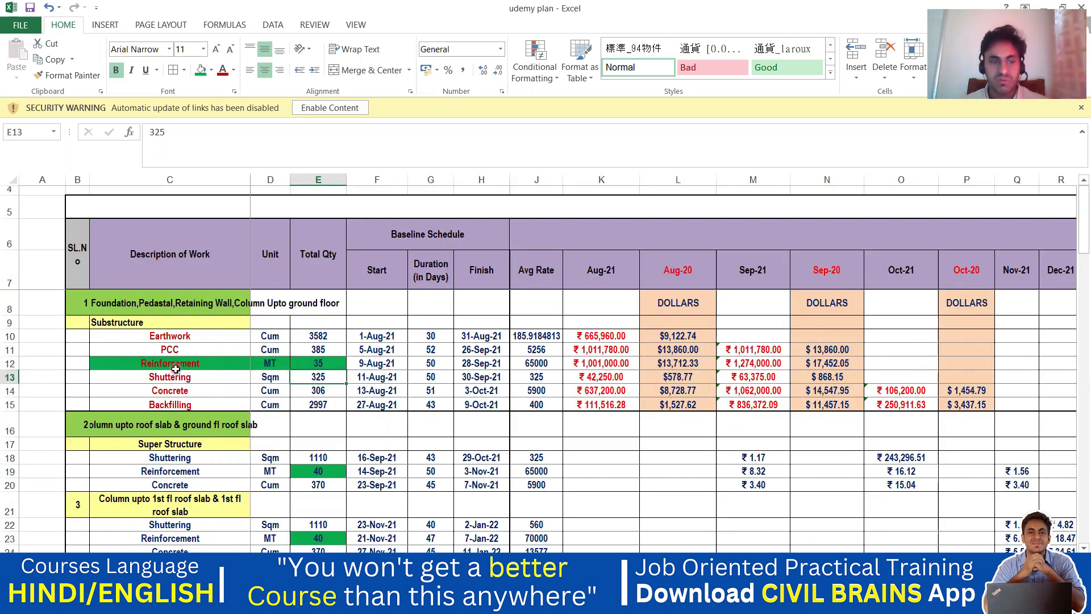
- Fill the 9-Aug-21 Reinforcement start date lavender in S1 Schedule F12 and bulk sheet F7
left_click(384, 361)
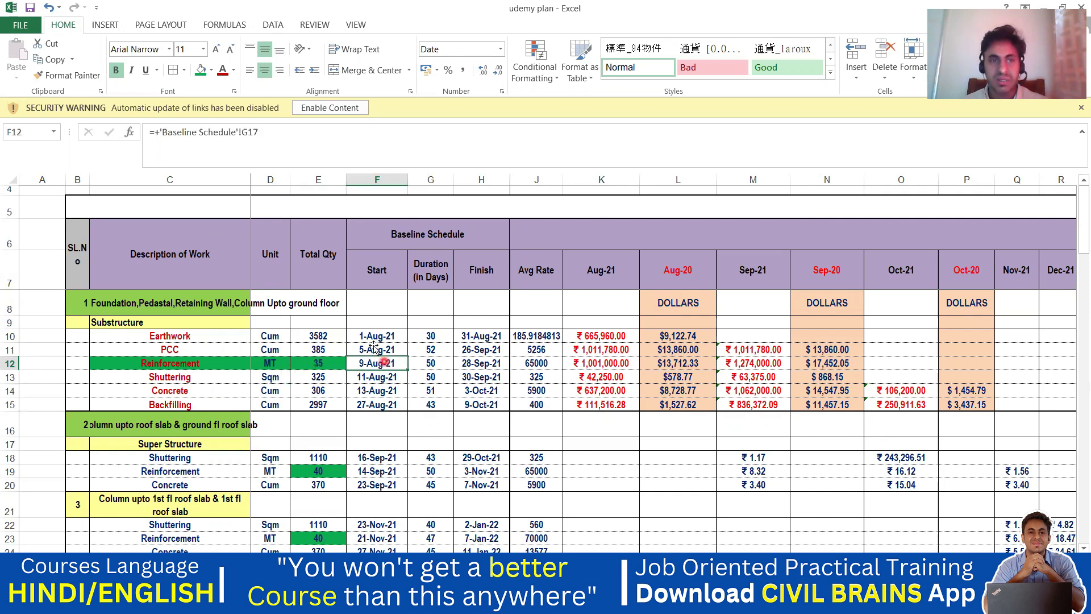
left_click(211, 70)
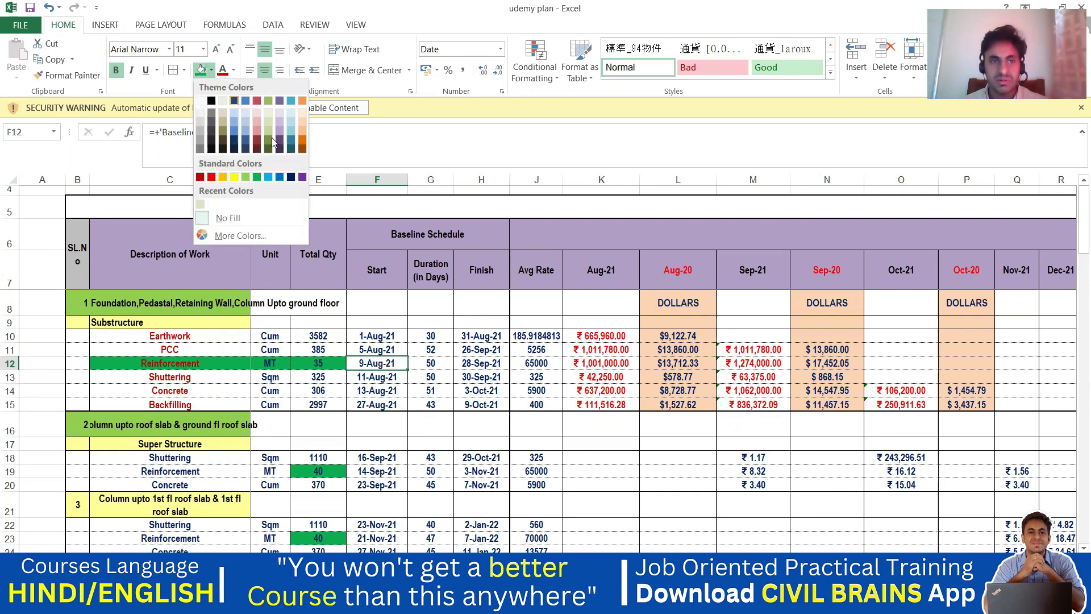
left_click(280, 131)
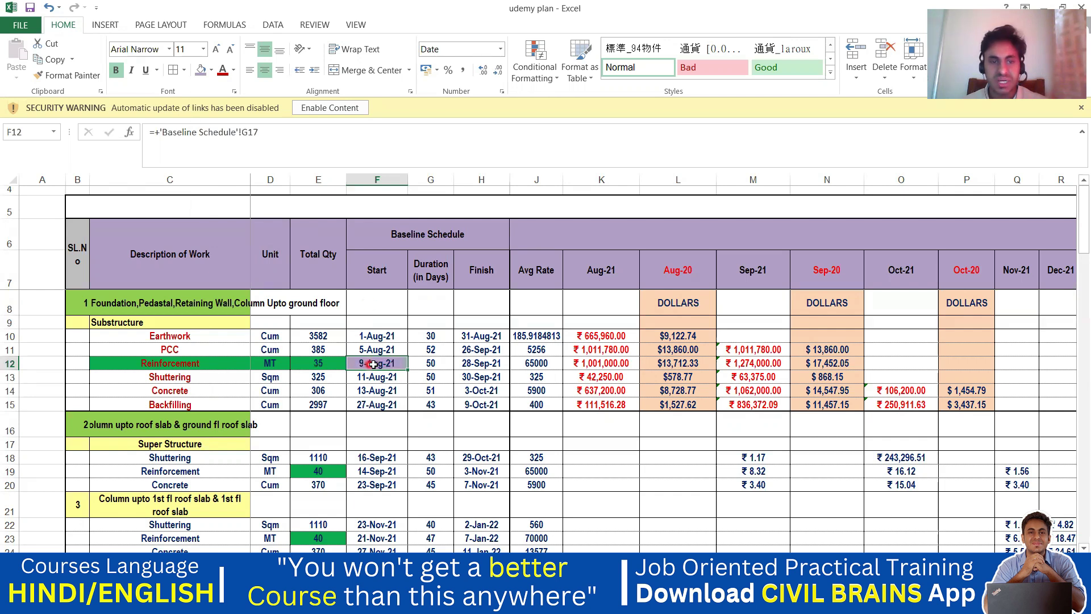
key("ctrl+Page_Down")
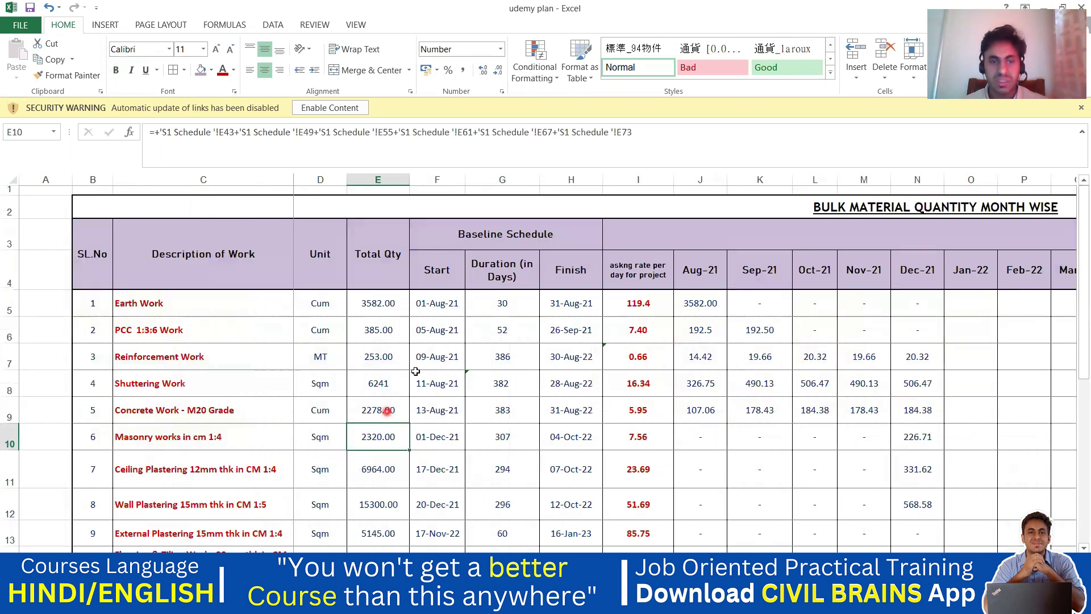
left_click(432, 358)
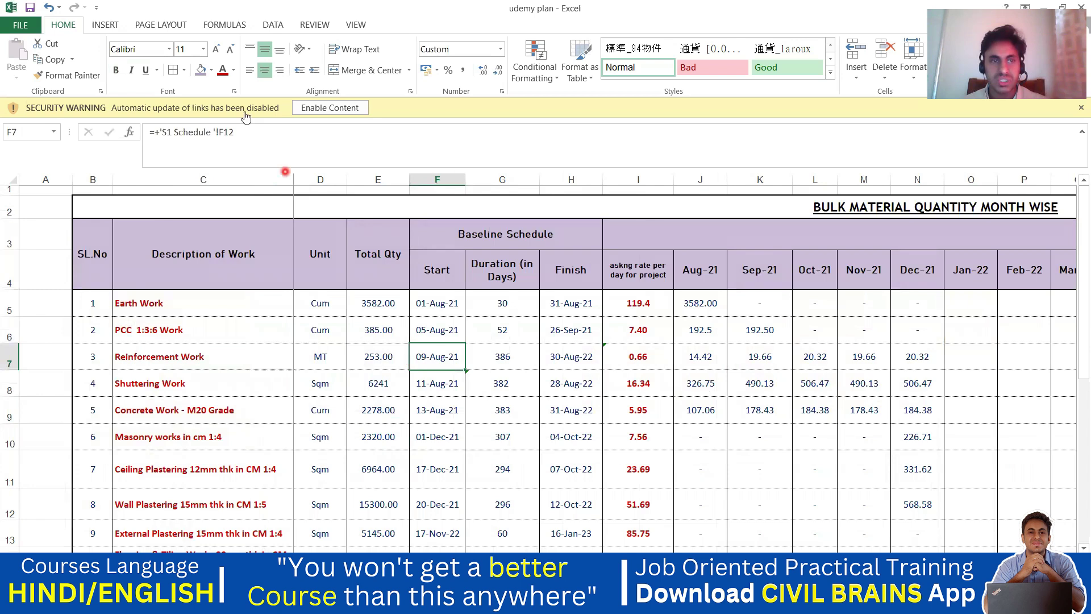
left_click(200, 70)
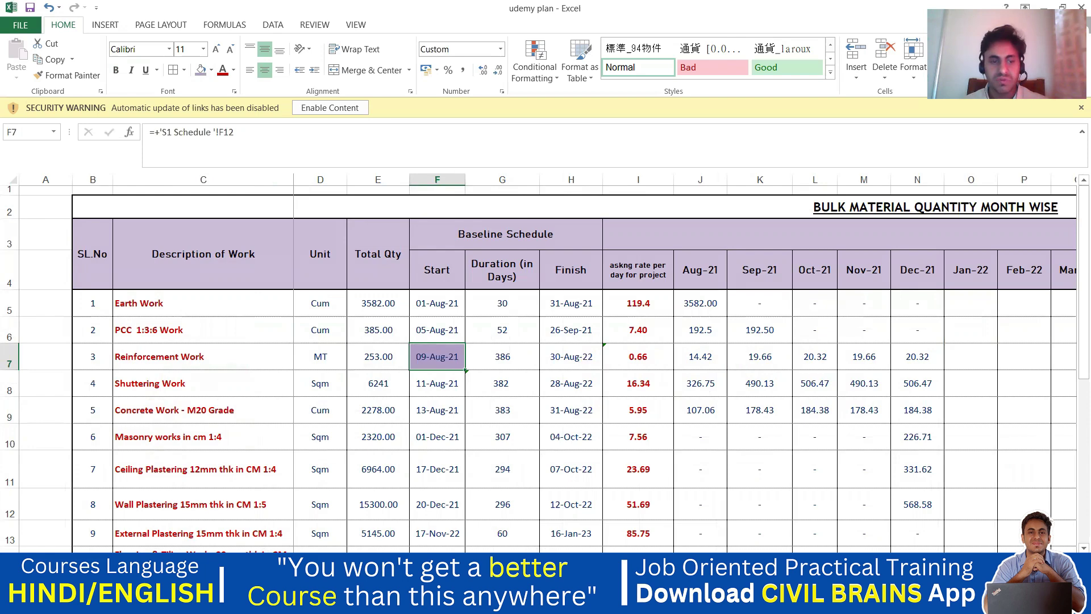
key("ctrl+bracketleft")
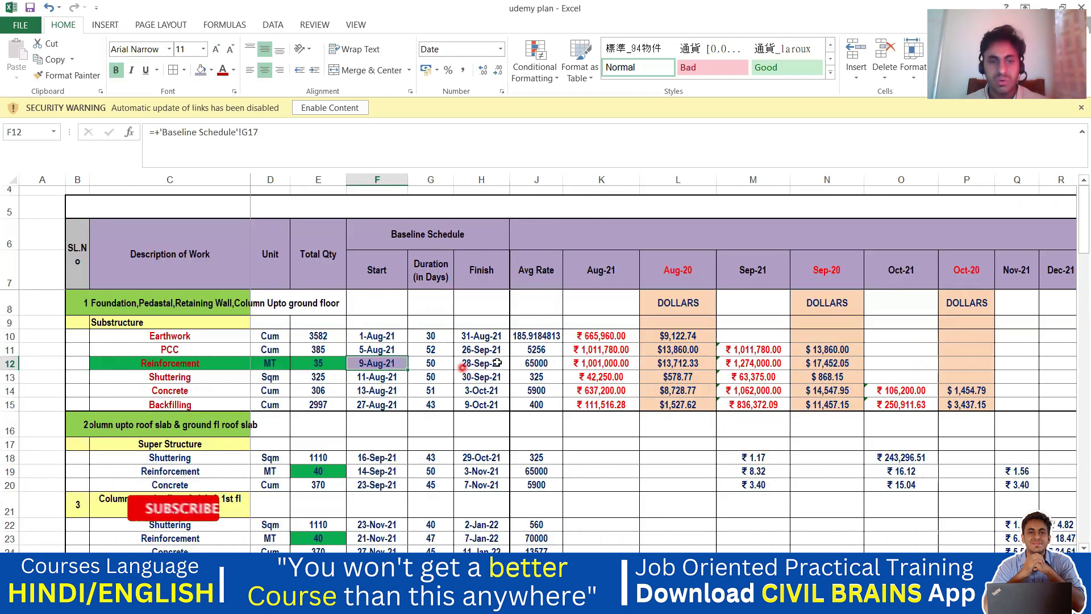
- Scroll the S1 Schedule down to rows 35–52 with the 18 MT SHR / LMR / OHT reinforcement
scroll(260, 376, "down", 1)
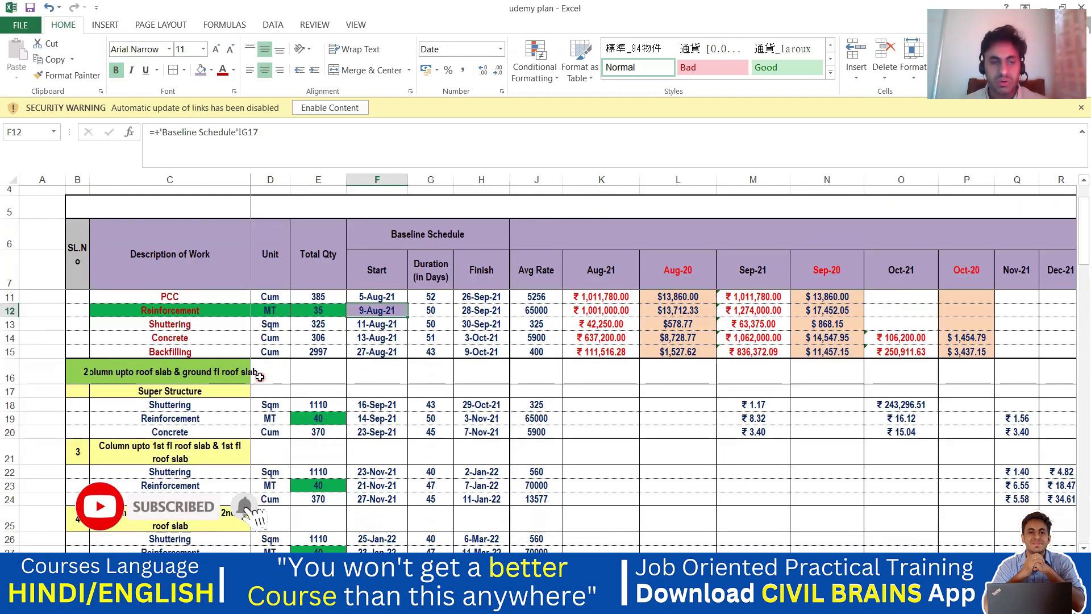
scroll(260, 376, "down", 3)
scroll(259, 377, "down", 1)
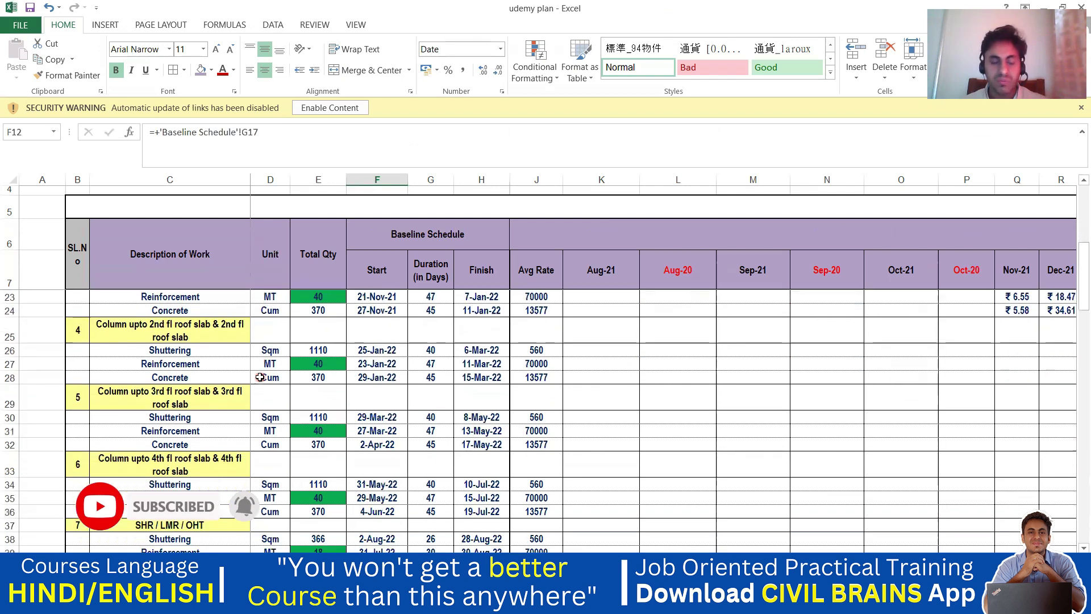
scroll(257, 377, "down", 1)
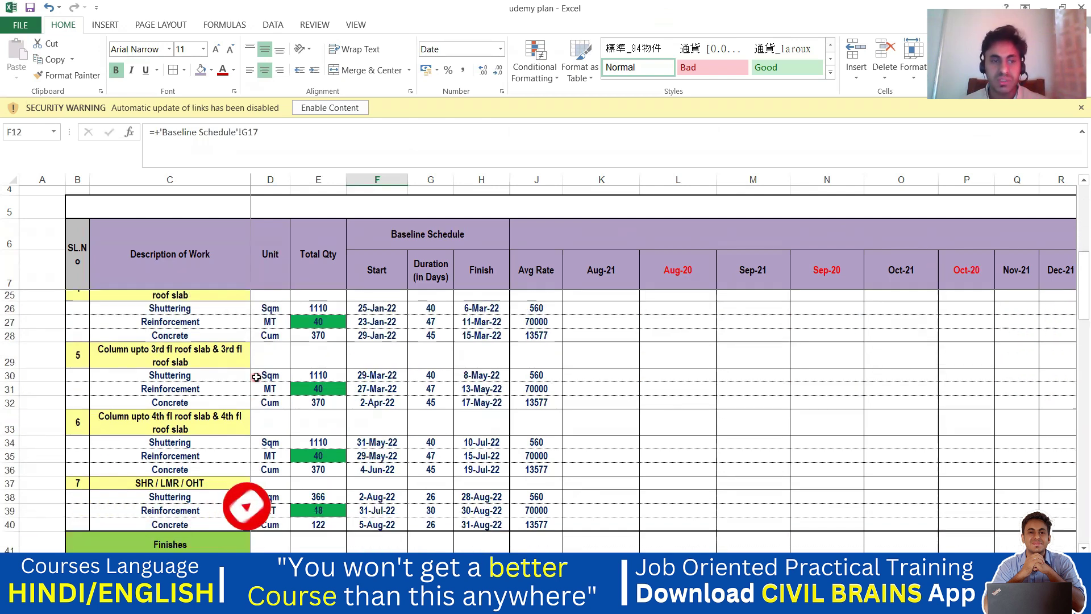
scroll(257, 376, "down", 3)
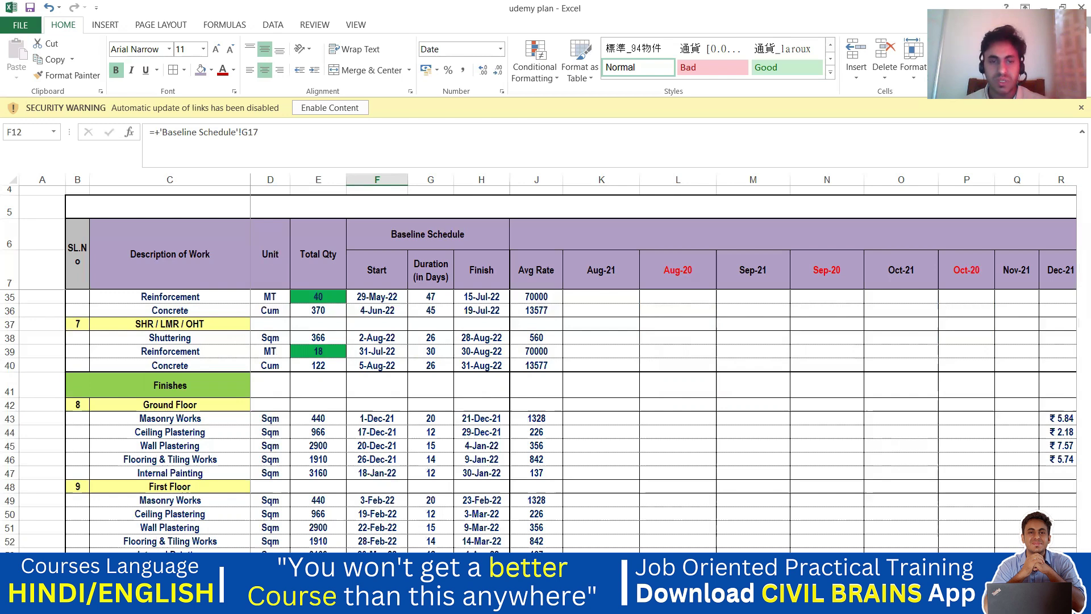
- Relink bulk sheet cell H7 to ='S1 Schedule '!H39 so Reinforcement Work finishes 30-Aug-22
key("ctrl+bracketright")
left_click(569, 361)
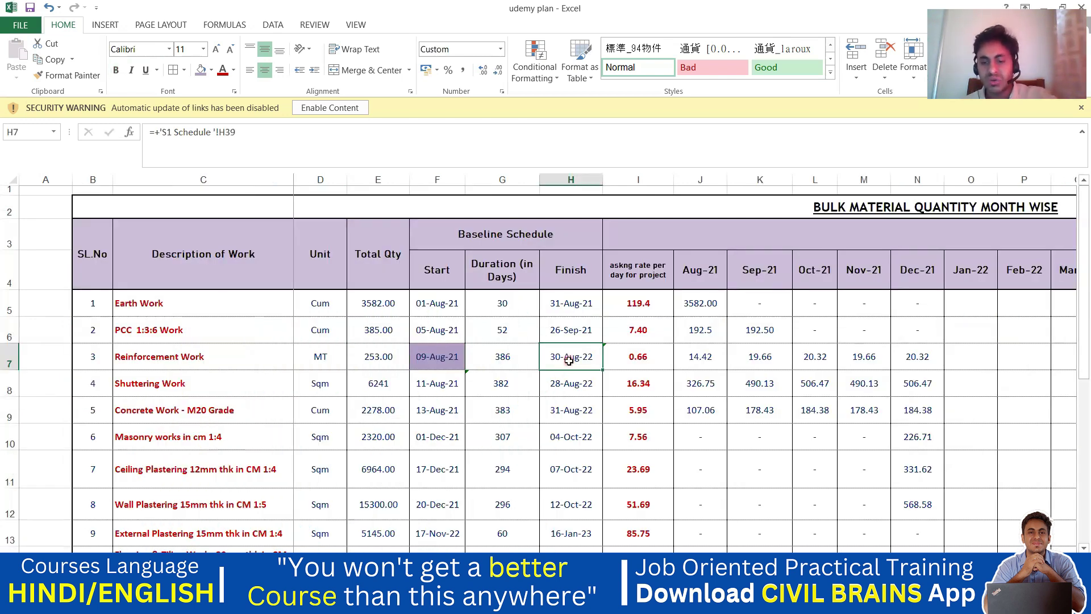
key("Delete")
type("=")
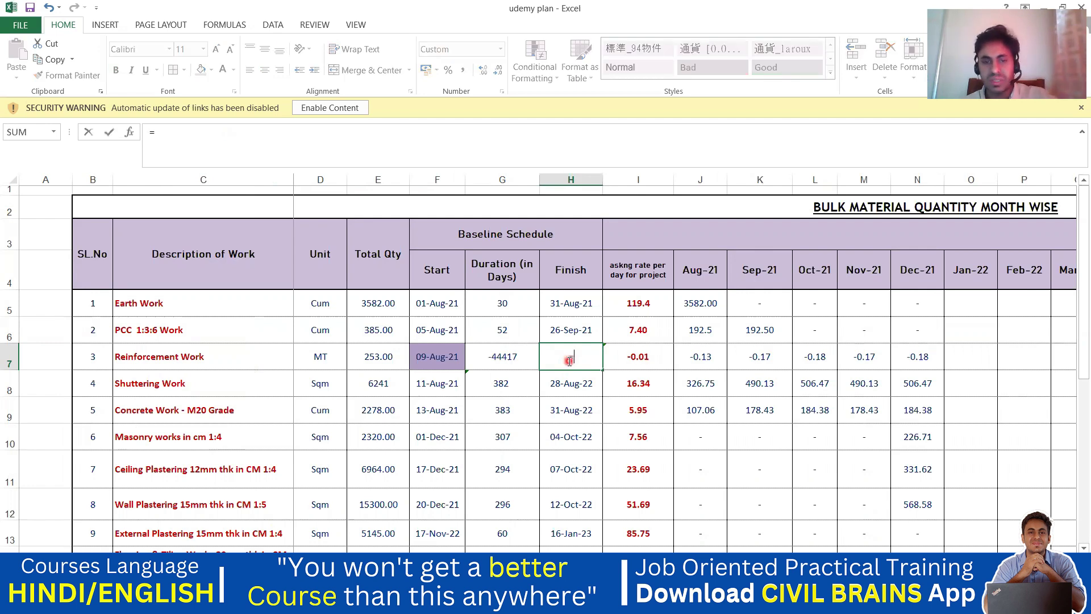
left_click(259, 552)
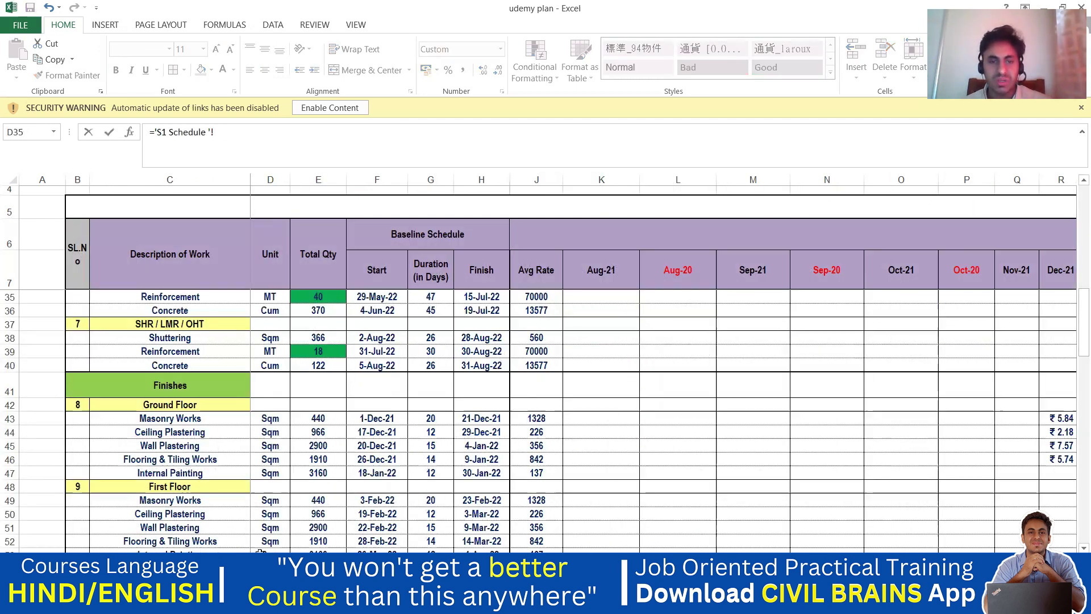
left_click(480, 350)
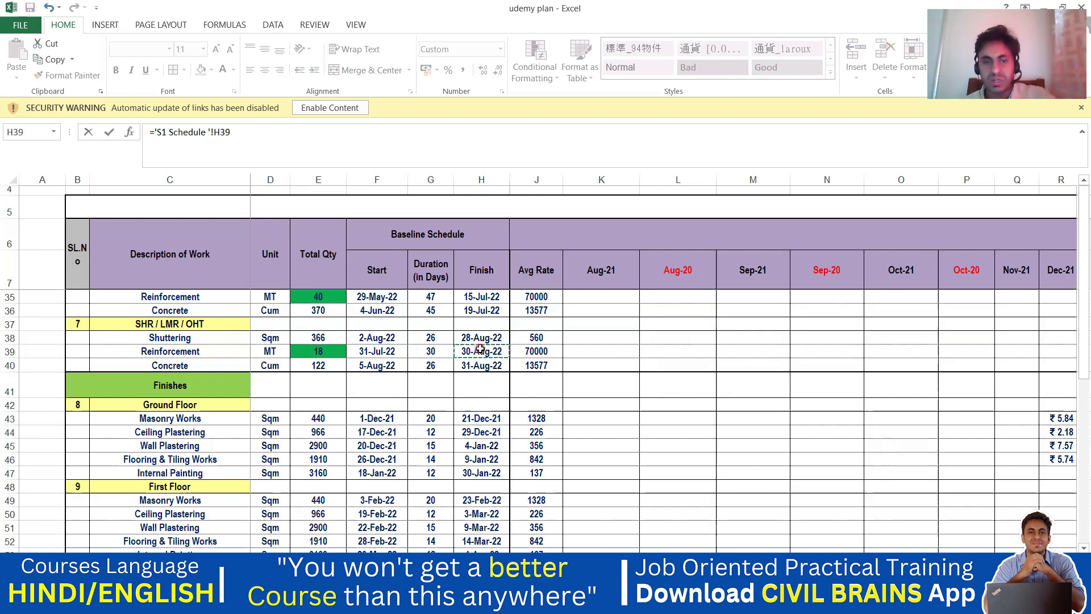
key("Return")
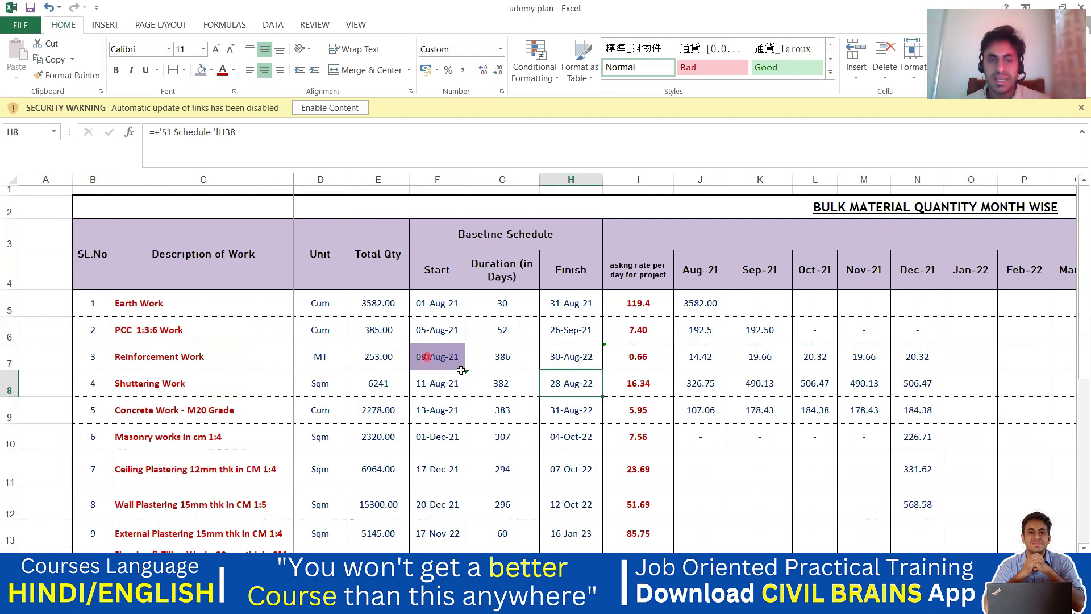
- Select the Shuttering Work start date and compare it against the S1 Schedule dates
key("ctrl+Page_Down")
scroll(339, 437, "up", 10)
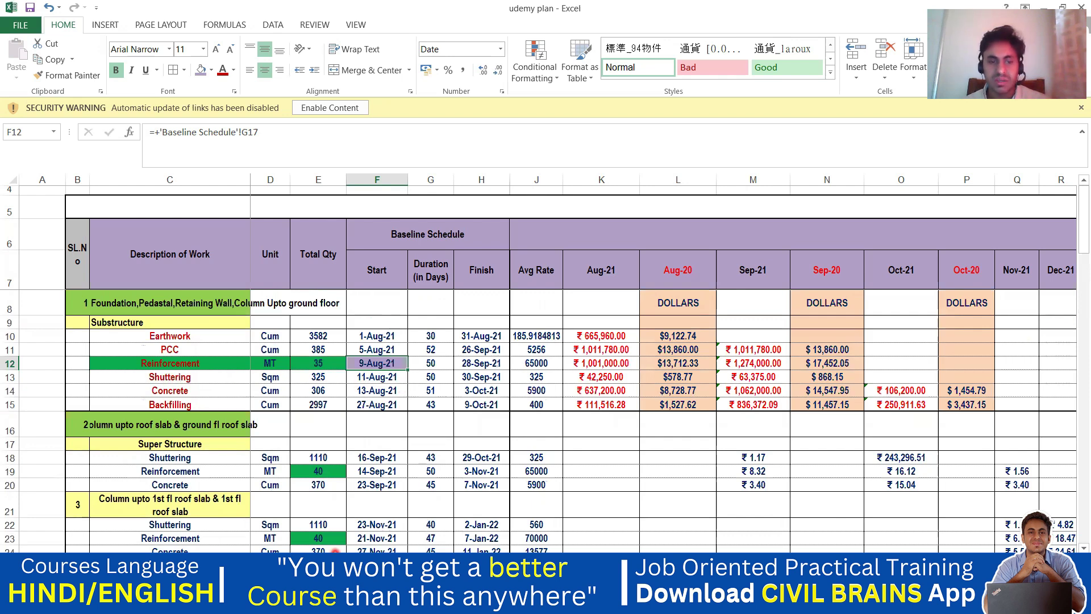
key("ctrl+Page_Up")
left_click(436, 383)
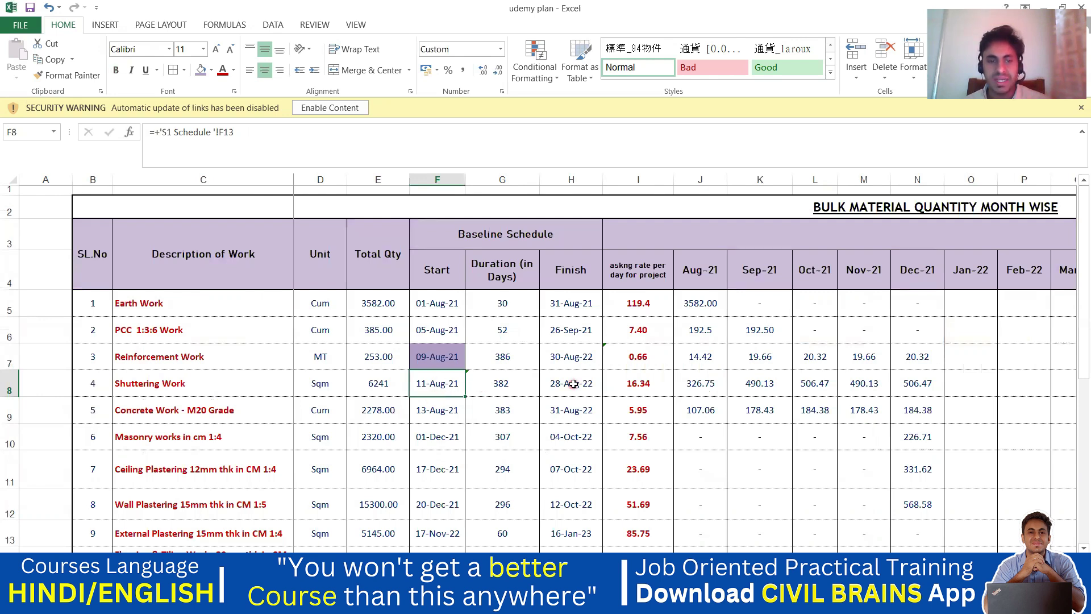
key("ctrl+Page_Down")
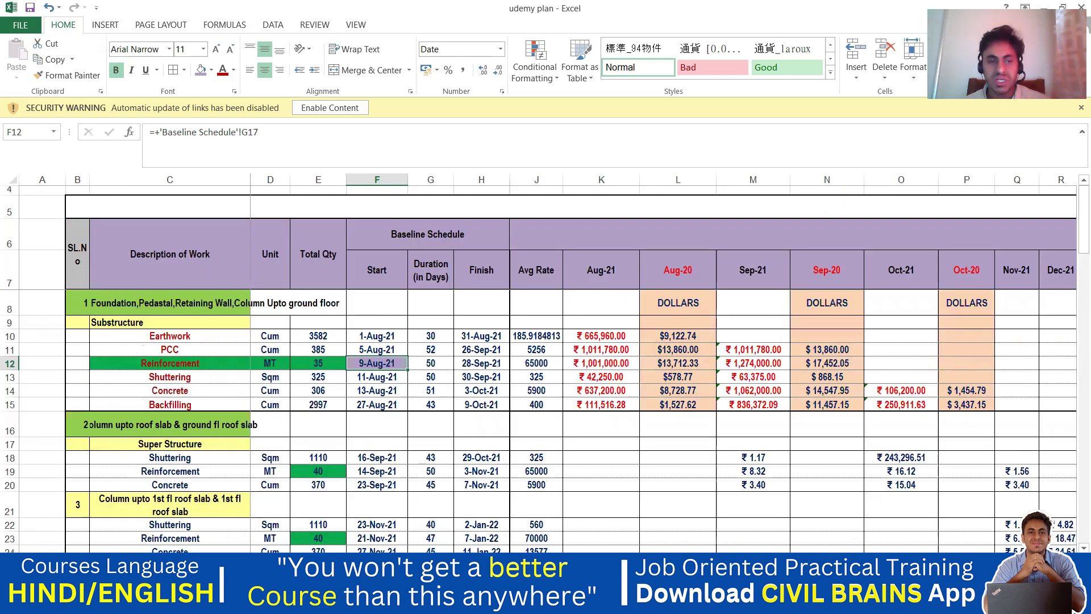
scroll(340, 396, "down", 6)
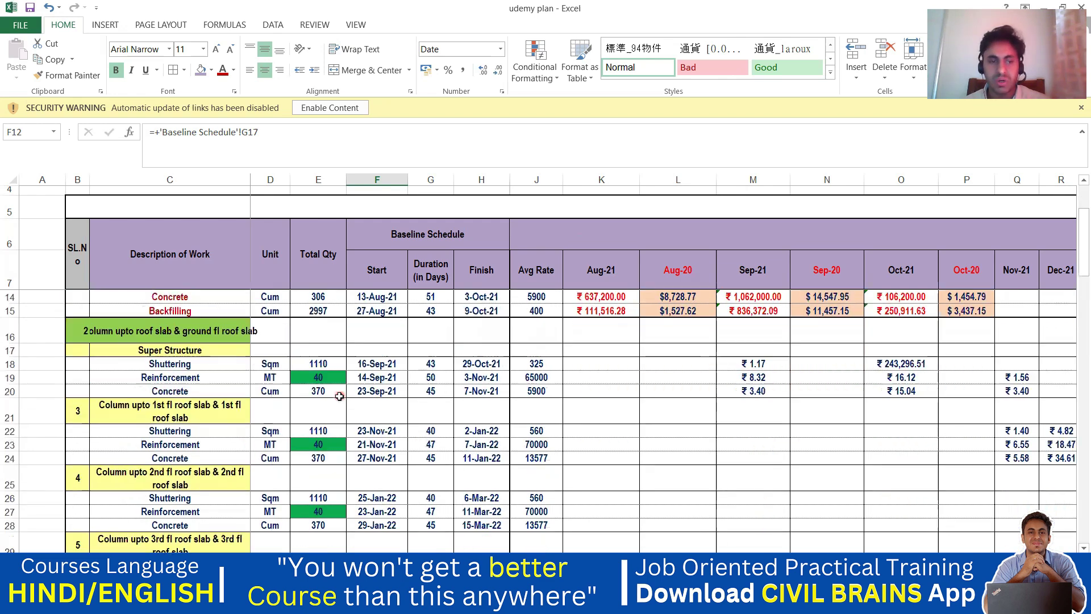
scroll(364, 379, "down", 2)
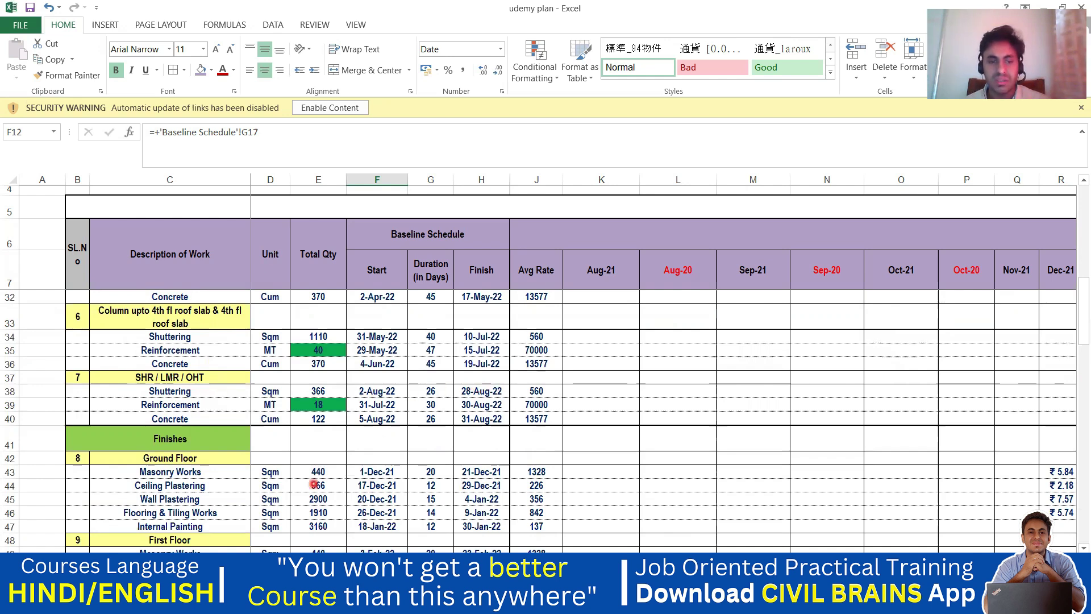
left_click(338, 563)
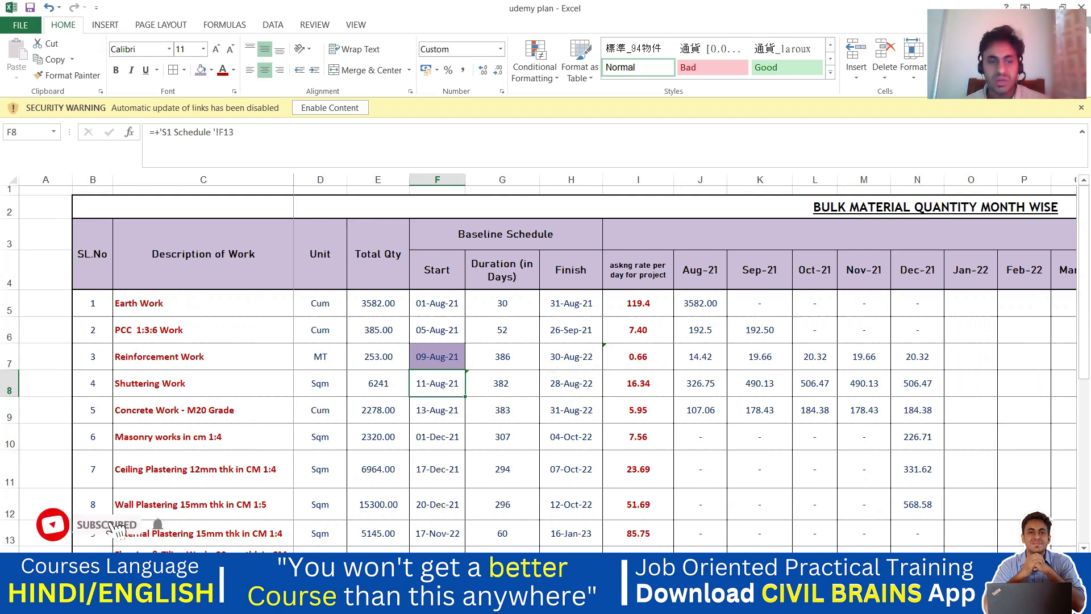
- Scroll the S1 Schedule down to the Finishes / Ground Floor rows
key("ctrl+Page_Down")
scroll(336, 435, "up", 6)
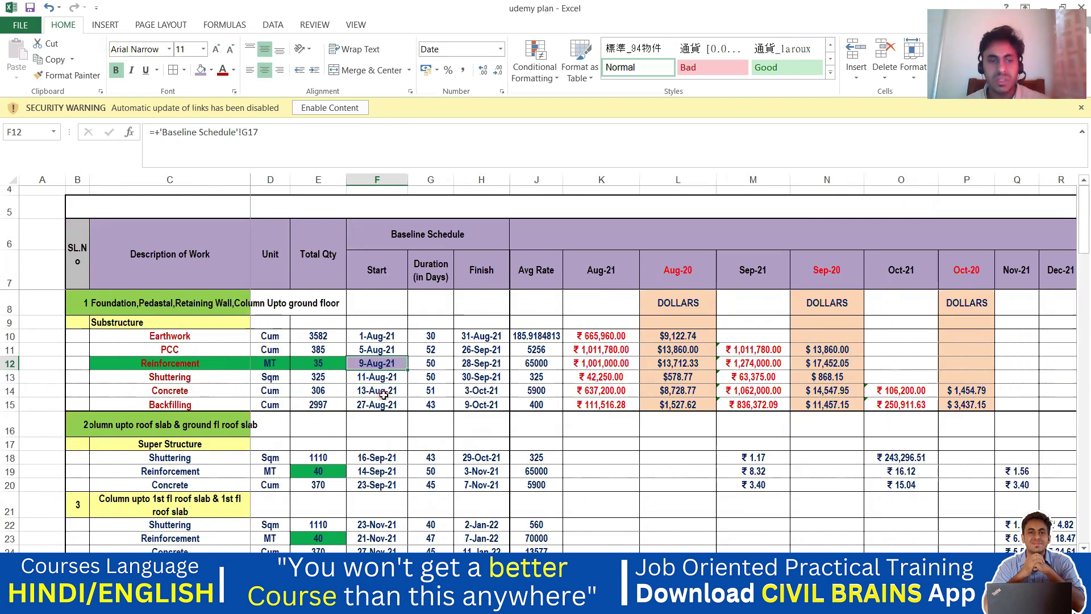
scroll(383, 394, "down", 5)
scroll(383, 395, "down", 2)
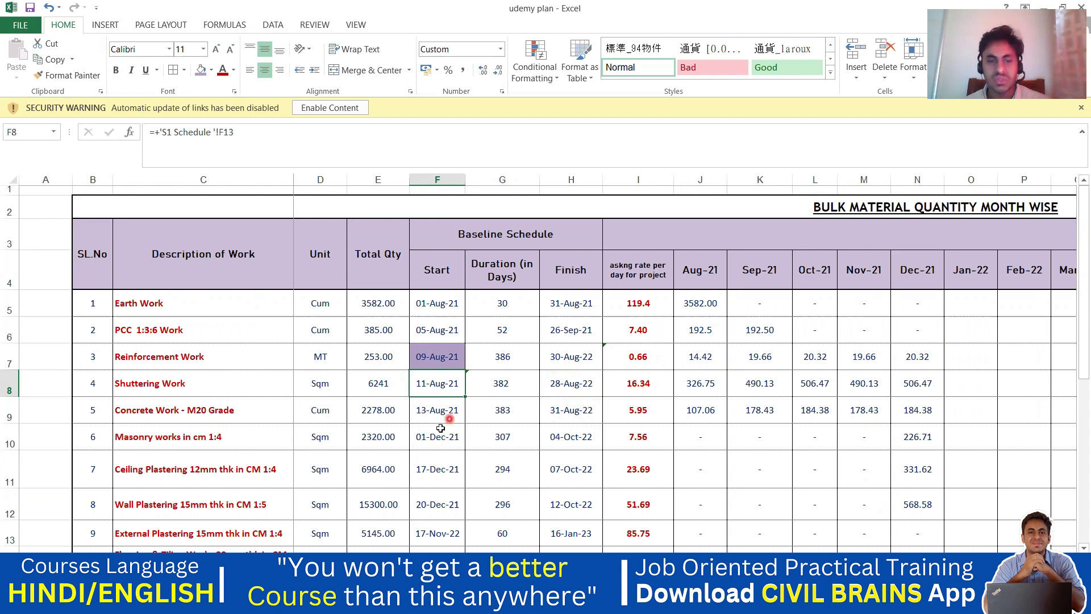
scroll(416, 414, "down", 1)
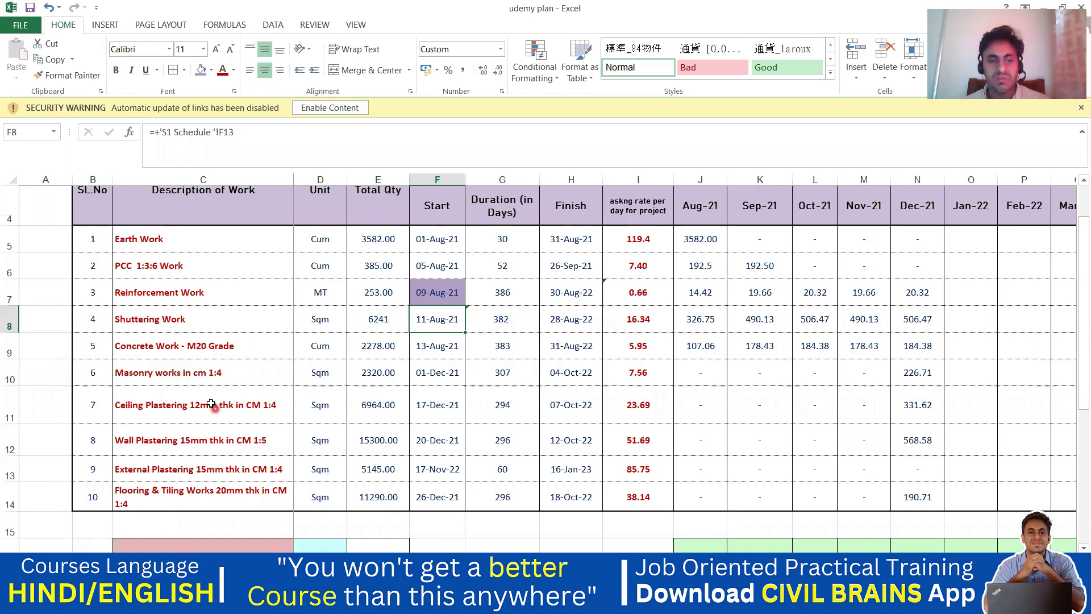
key("ctrl+Page_Down")
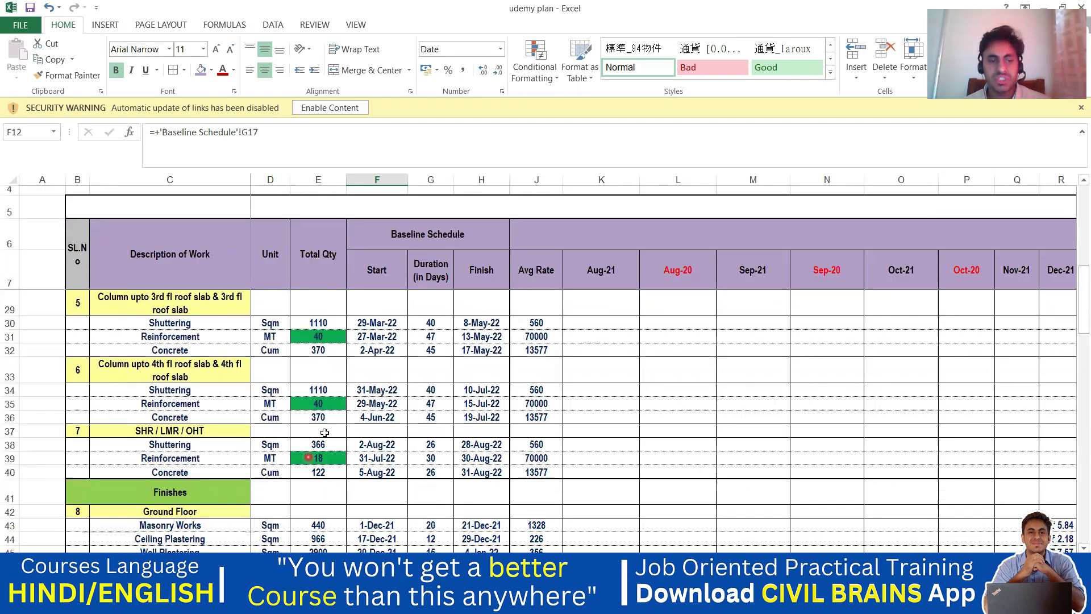
scroll(325, 433, "down", 1)
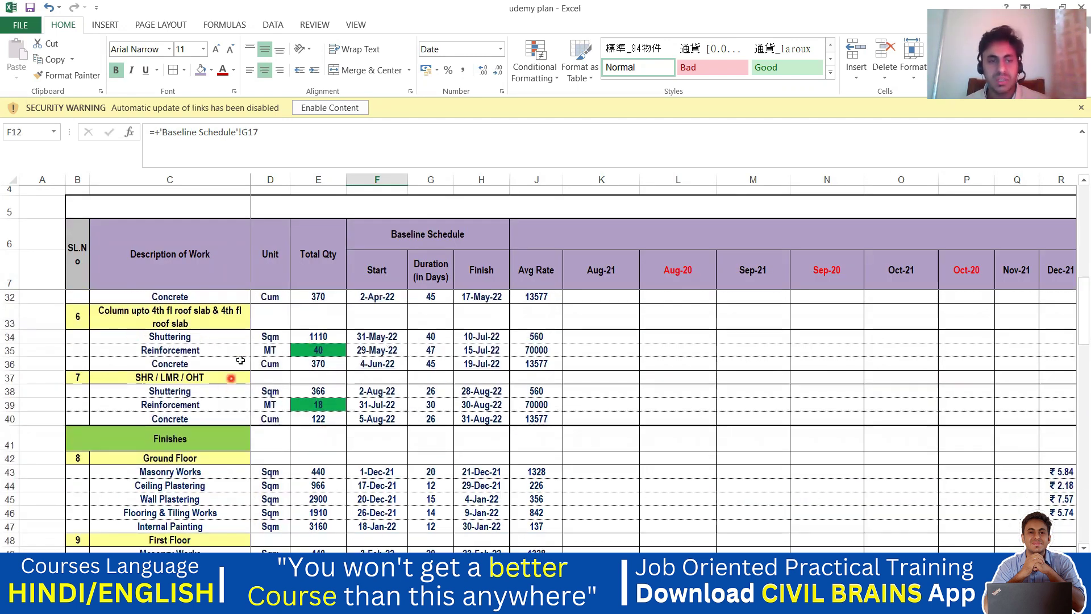
scroll(241, 359, "down", 2)
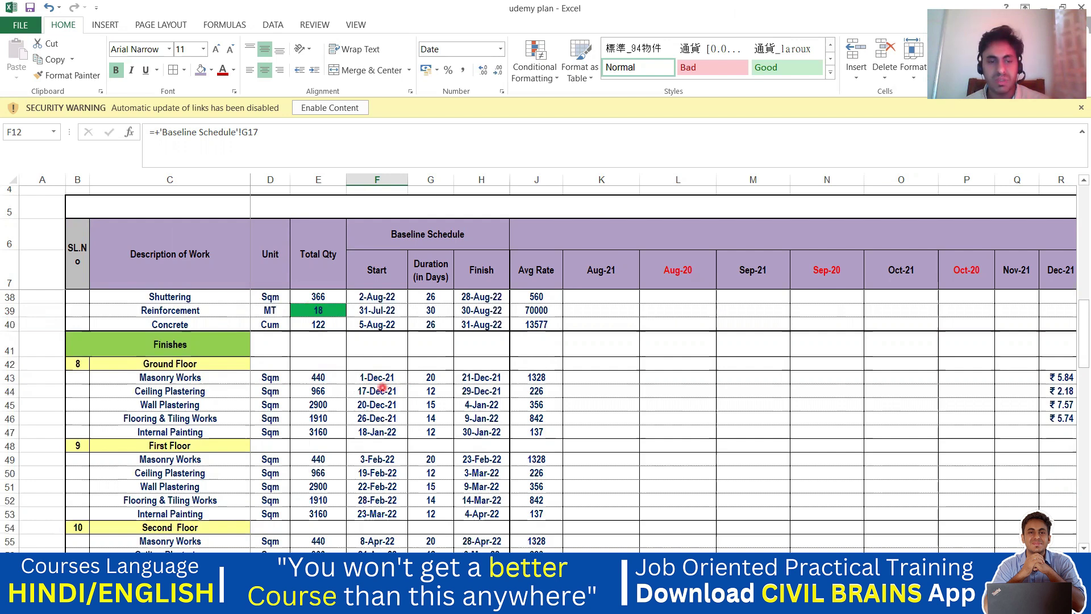
- Fill the Masonry works start date 01-Dec-21 in F10 purple
key("ctrl+Page_Down")
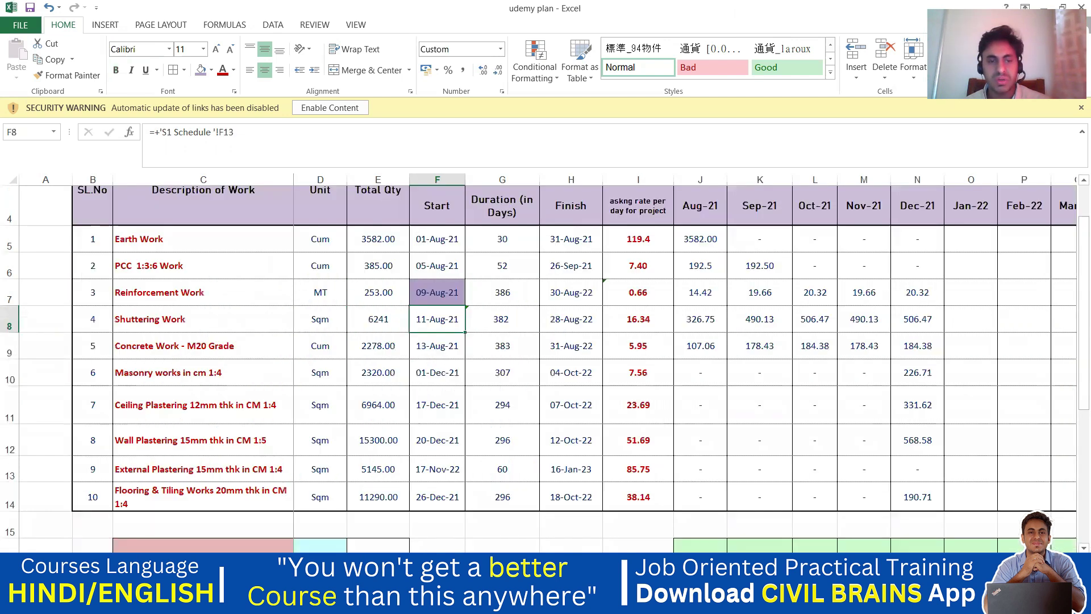
left_click(434, 364)
left_click(202, 72)
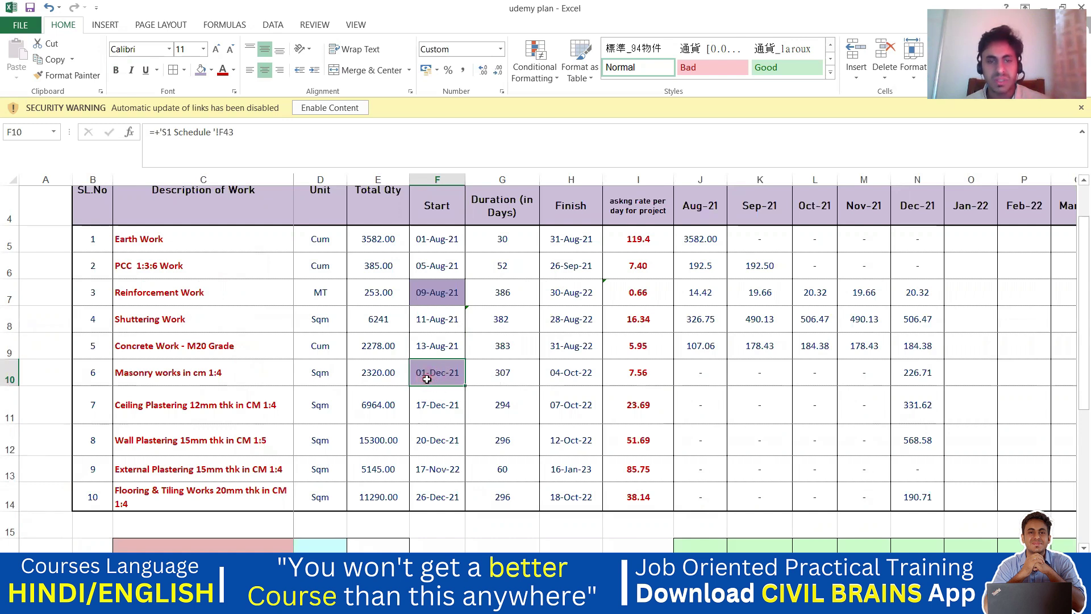
- Check the Masonry start's source row F43 on the S1 Schedule, then return to the bulk sheet
key("ctrl+Page_Up")
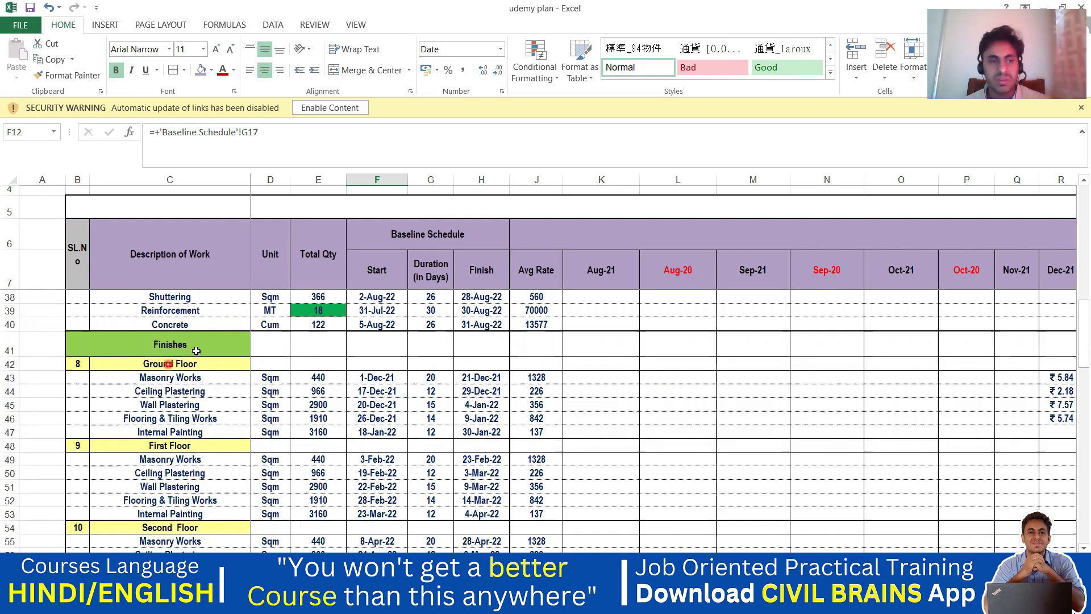
scroll(191, 385, "down", 4)
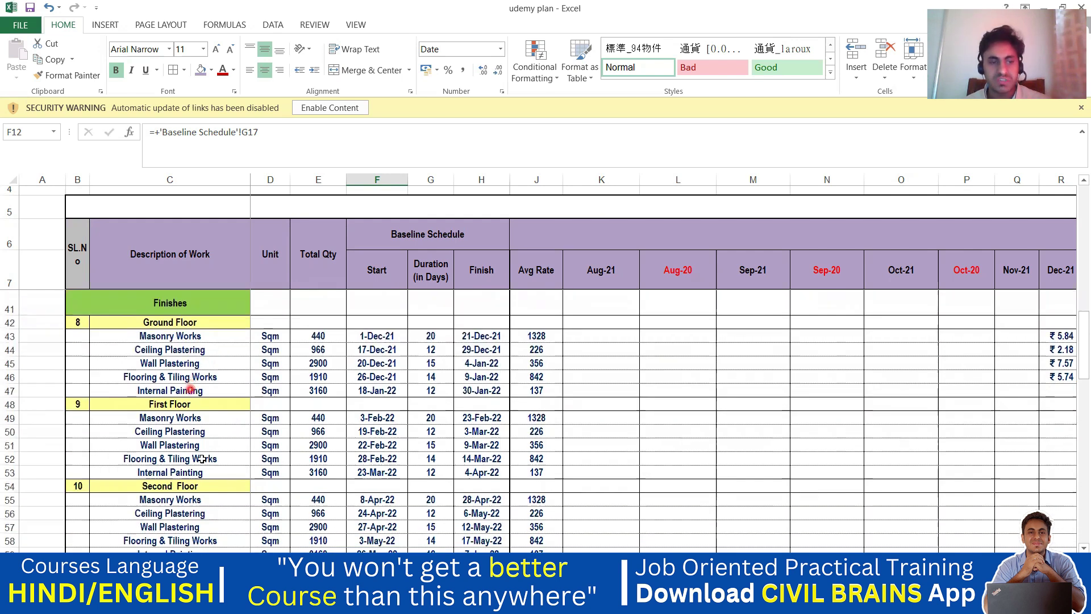
scroll(175, 477, "down", 2)
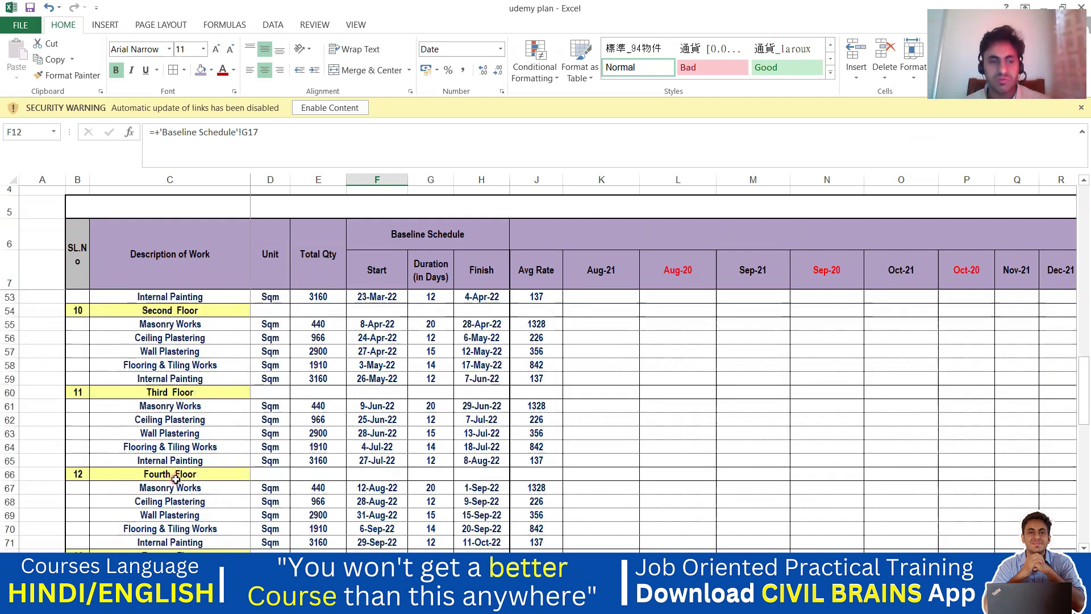
scroll(199, 454, "down", 1)
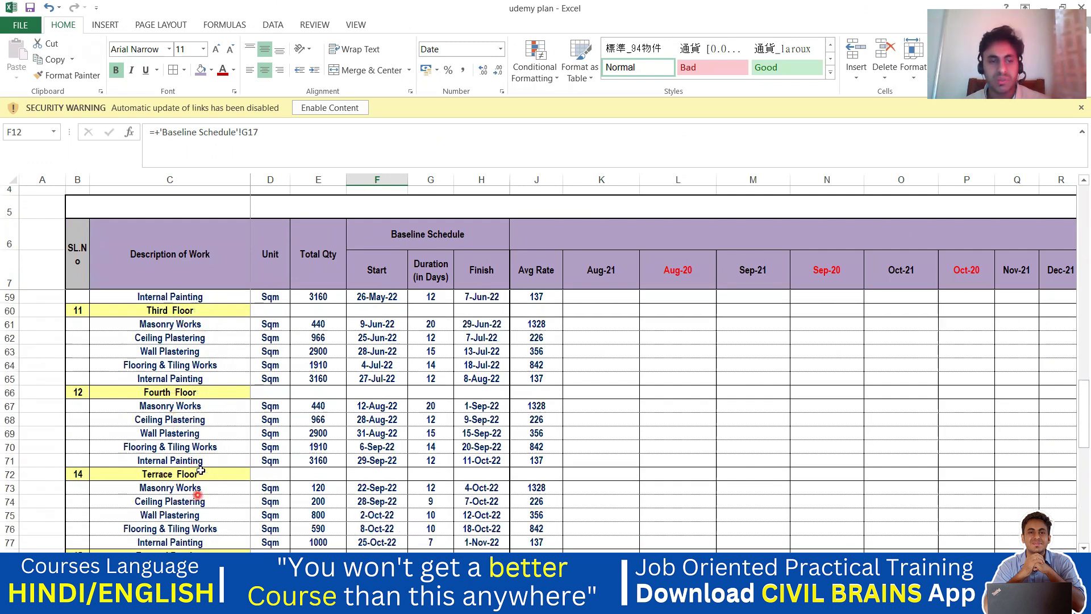
scroll(200, 470, "down", 2)
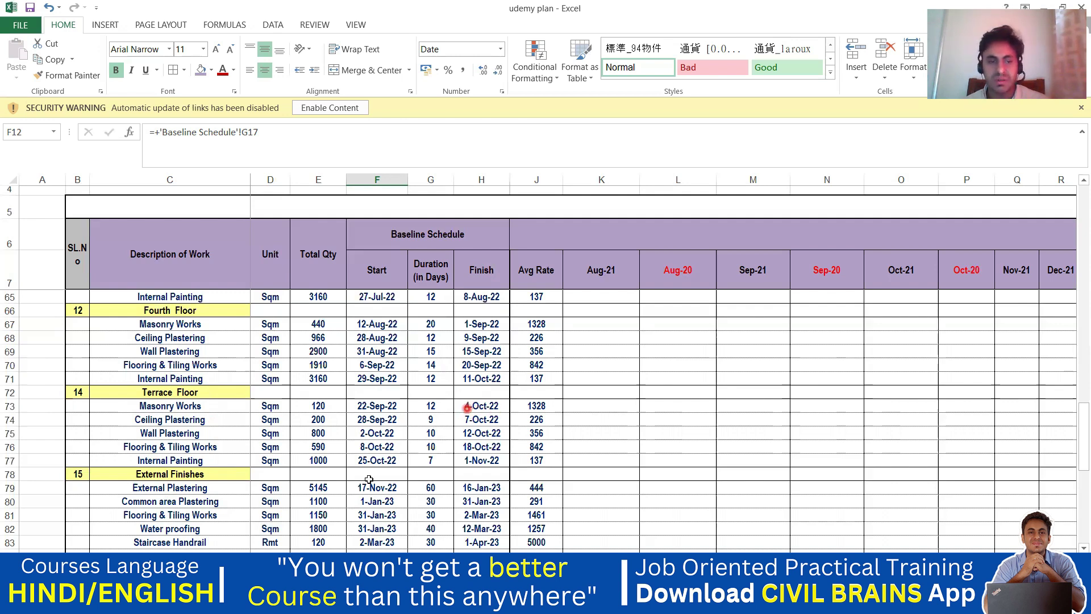
key("ctrl+Page_Up")
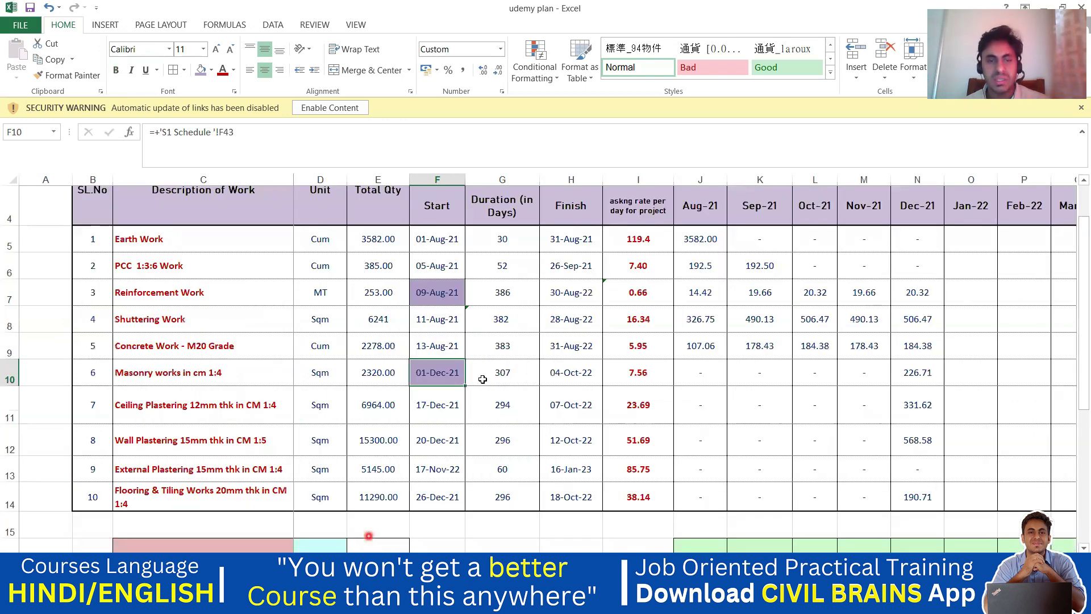
- Trace the Masonry works finish in H10 to Terrace Floor Masonry Works, finishing 4-Oct-22
left_click(574, 372)
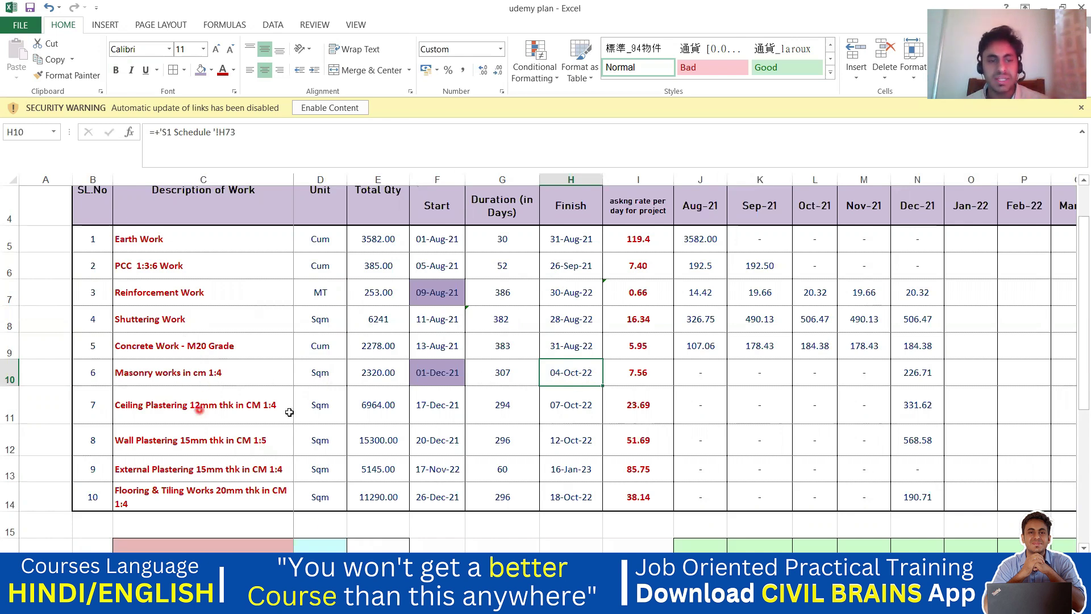
key("ctrl+bracketleft")
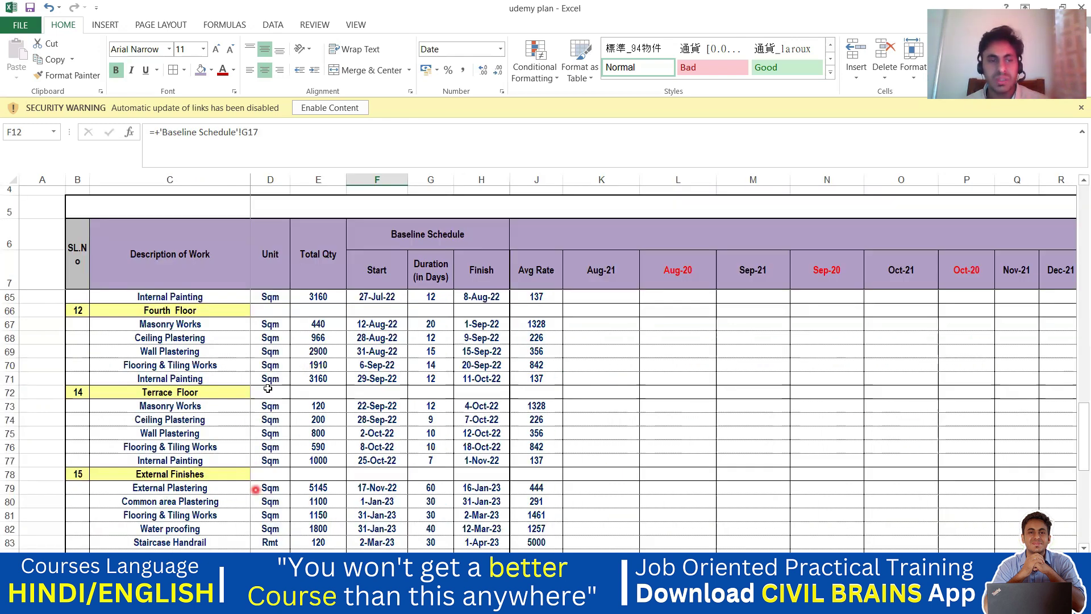
scroll(268, 388, "up", 8)
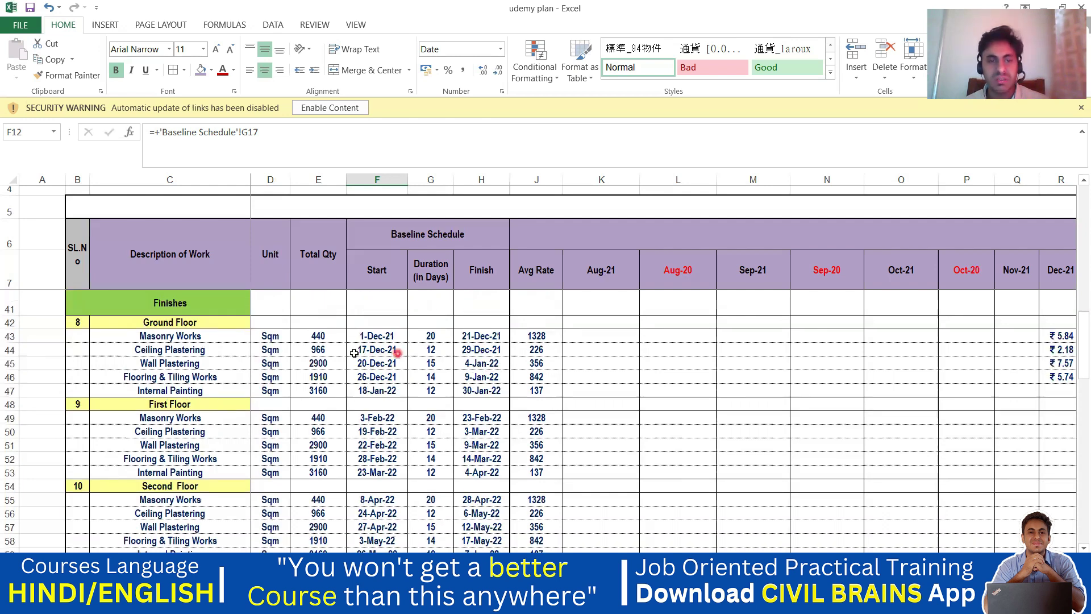
key("F5")
key("Return")
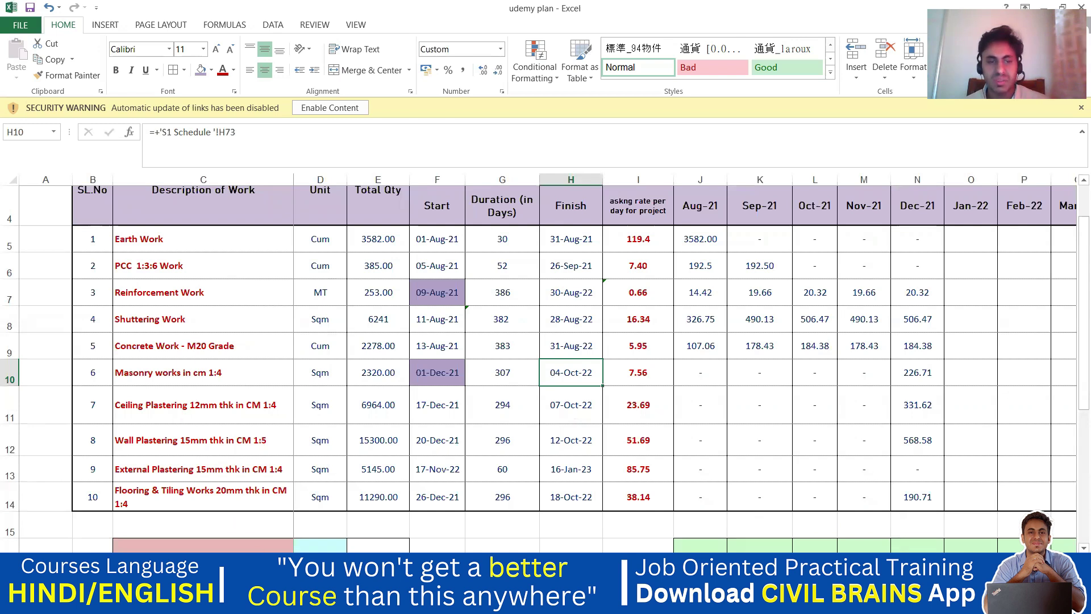
key("ctrl+Page_Down")
scroll(427, 447, "down", 6)
scroll(426, 447, "down", 3)
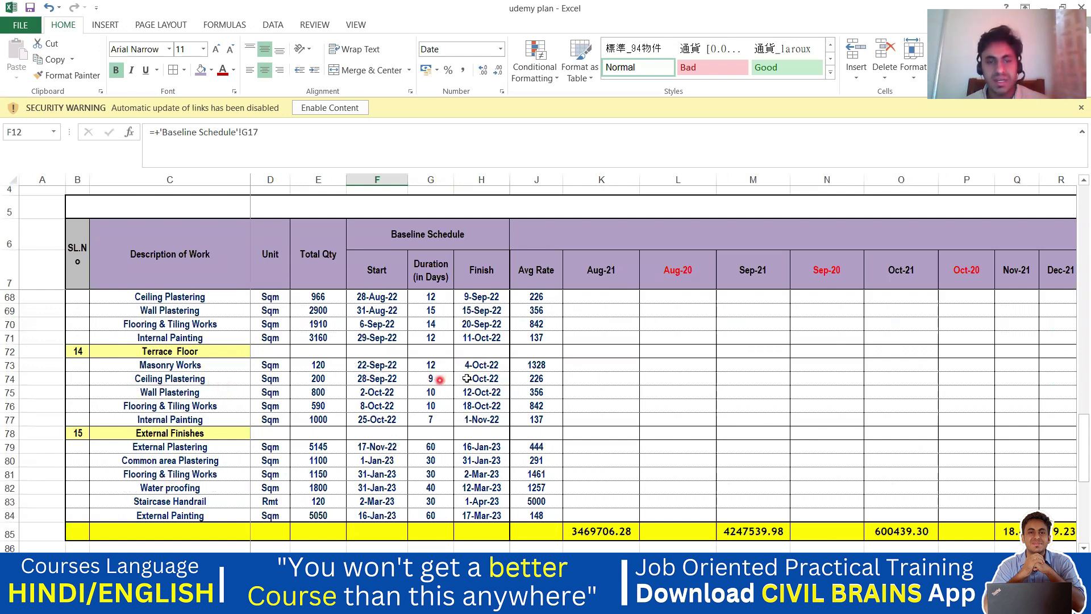
- Compare Masonry works' 01-Dec-21 to 04-Oct-22 span (307 days) against the S1 Schedule
left_click(313, 548)
scroll(297, 393, "down", 1)
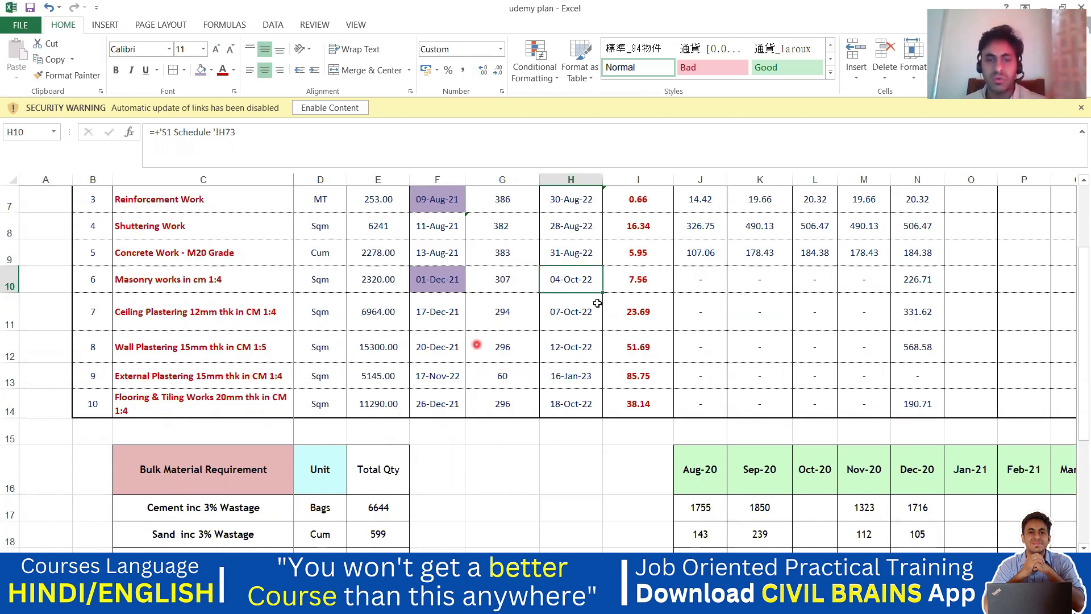
scroll(579, 424, "up", 2)
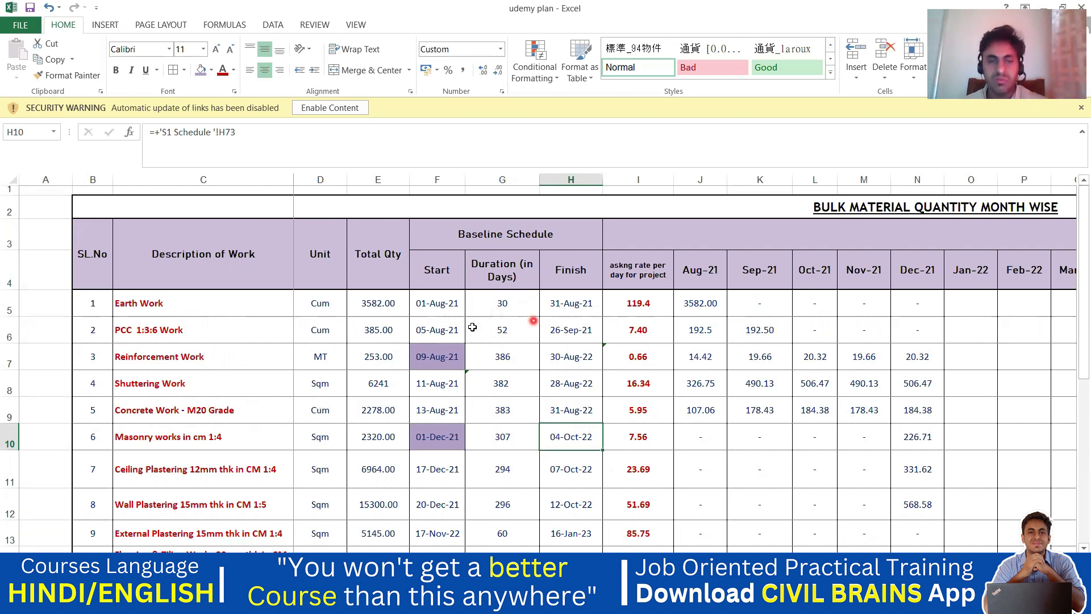
key("ctrl+Page_Down")
scroll(405, 401, "up", 12)
scroll(405, 401, "up", 7)
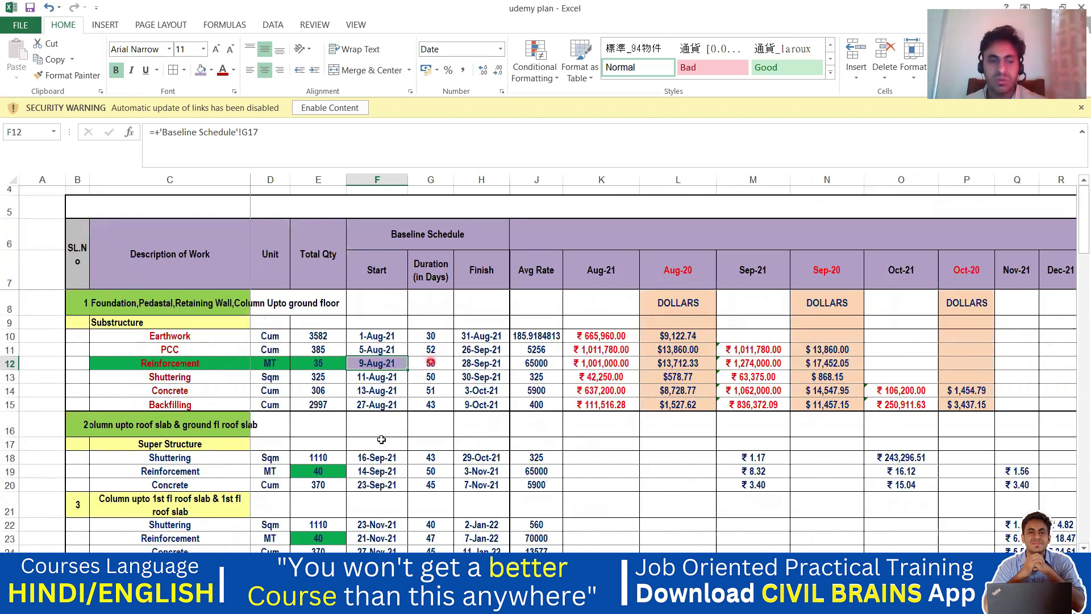
key("ctrl+Page_Up")
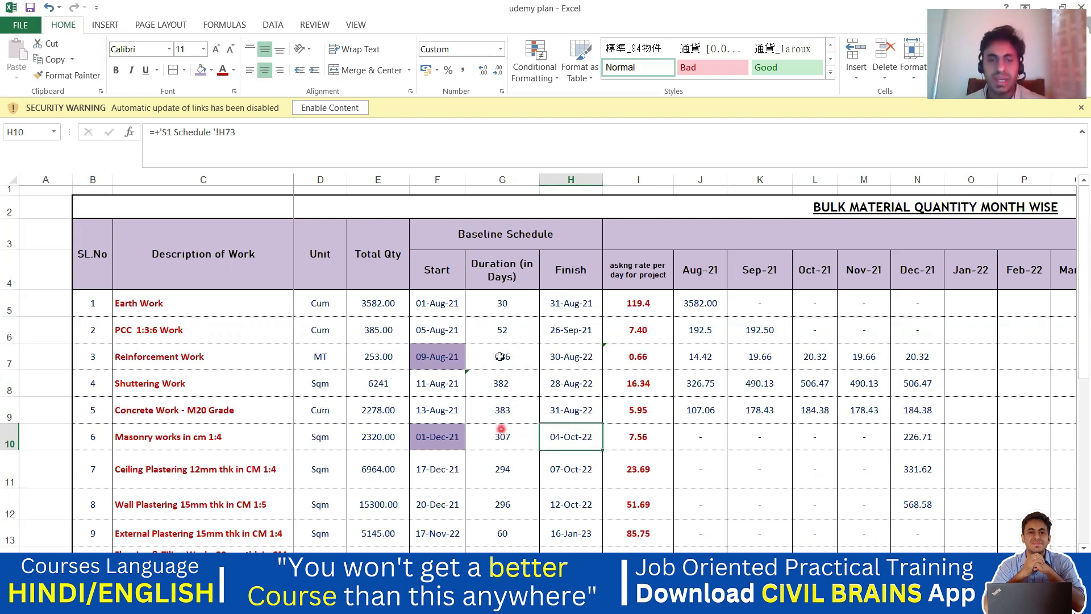
- Enter =H7-F7 in G7 so the Reinforcement Work duration reads 386 days
left_click(515, 356)
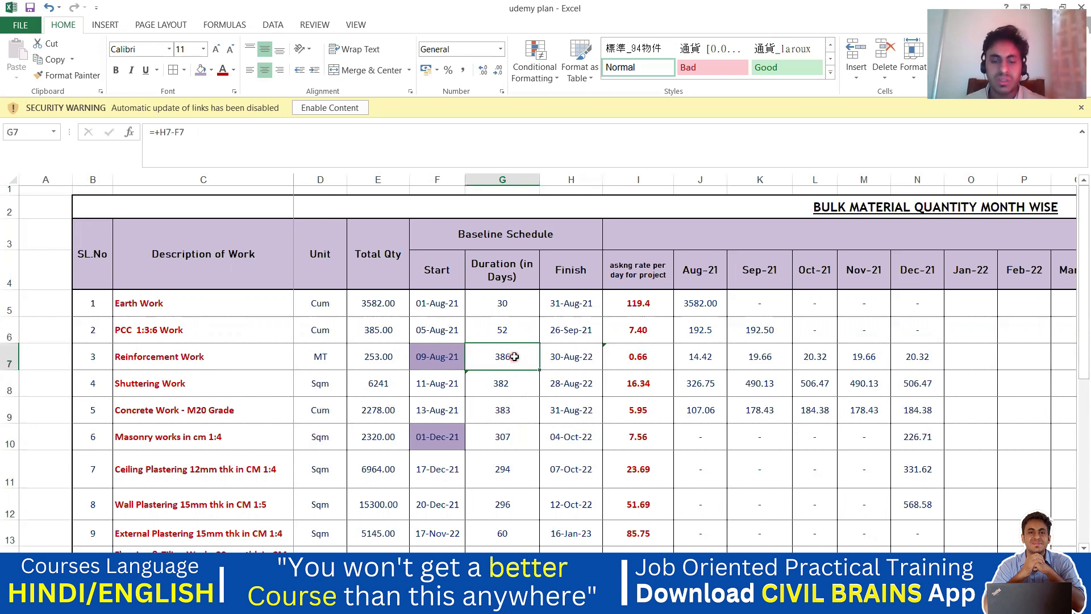
type("=")
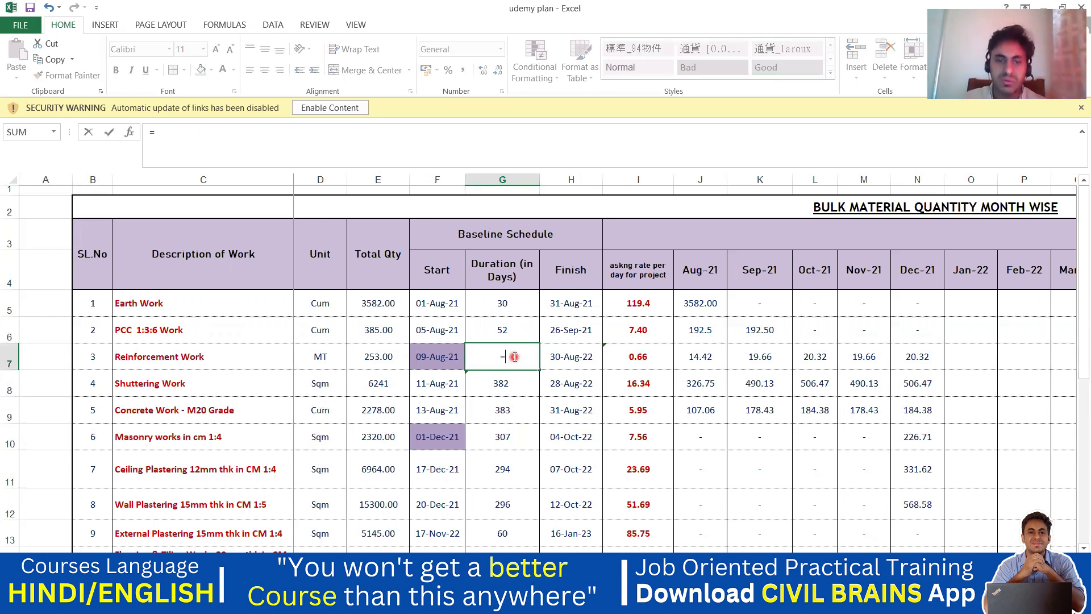
left_click(570, 362)
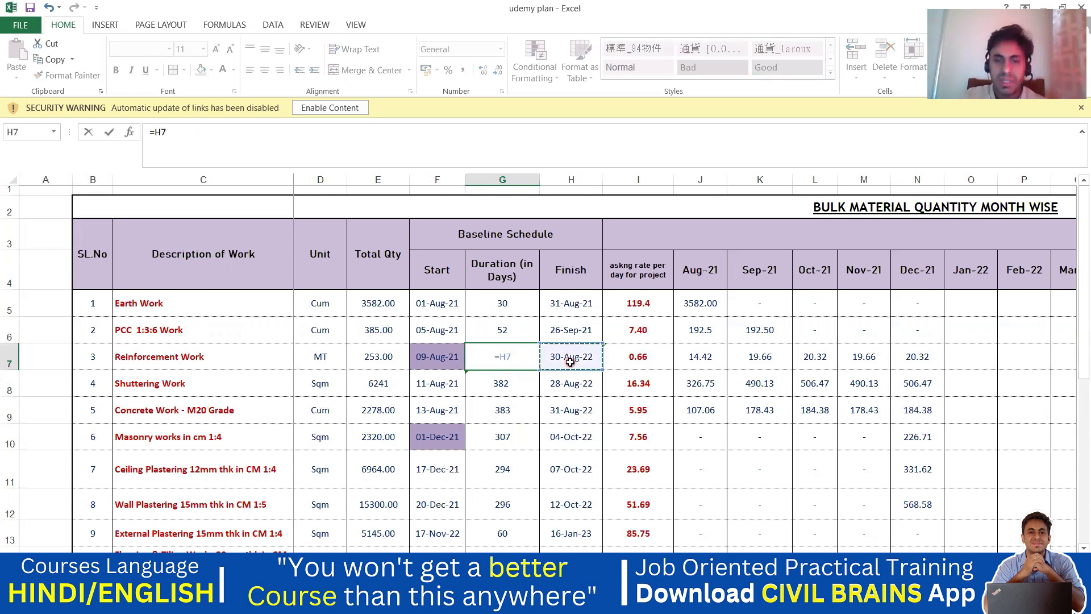
type("-")
left_click(438, 356)
key("Return")
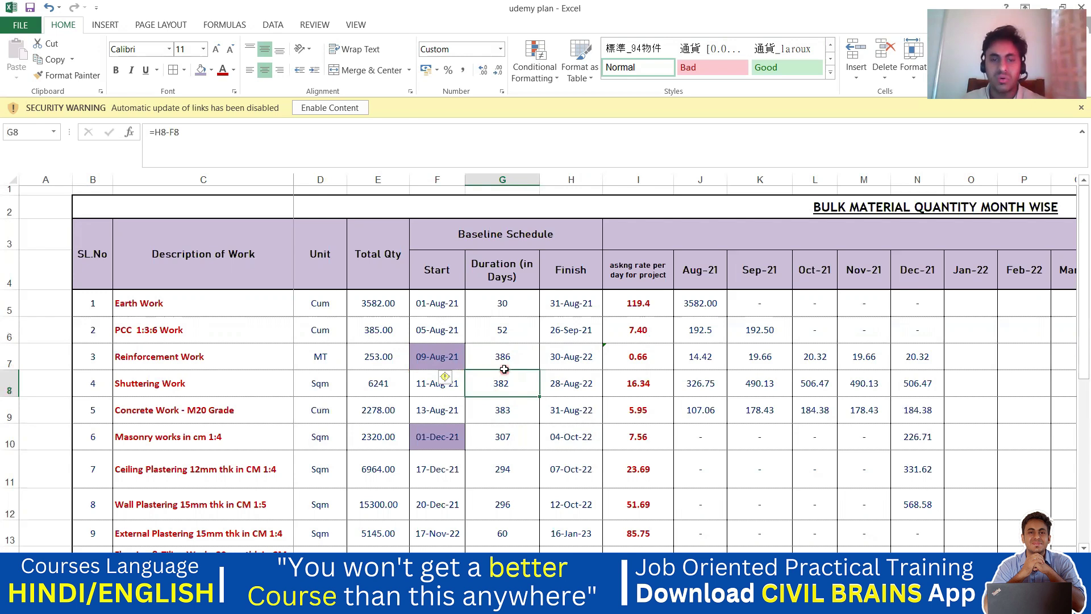
scroll(504, 368, "down", 1)
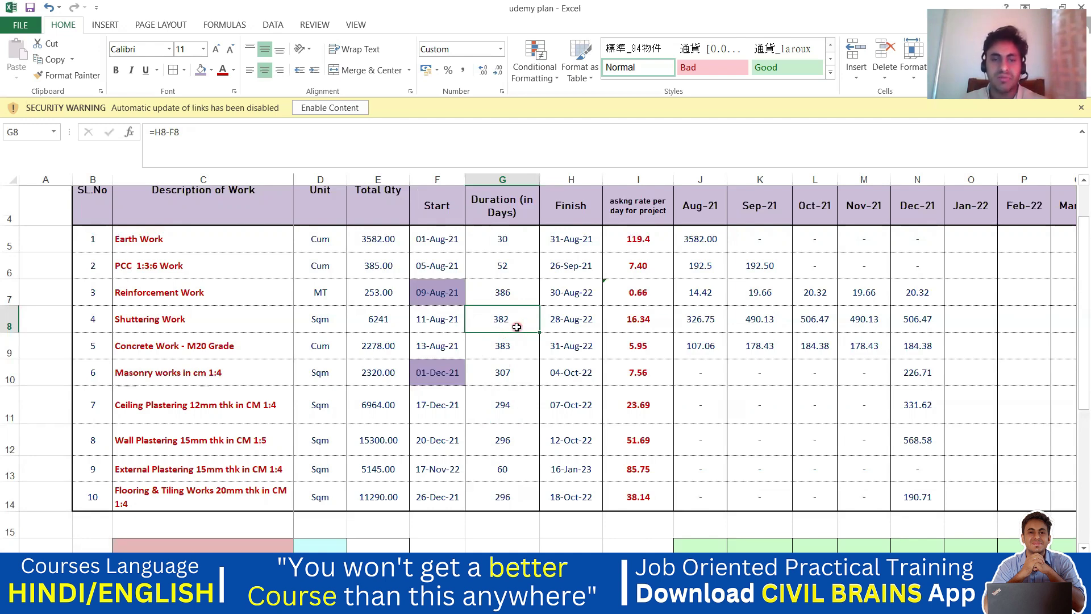
scroll(517, 327, "up", 1)
scroll(499, 370, "down", 3)
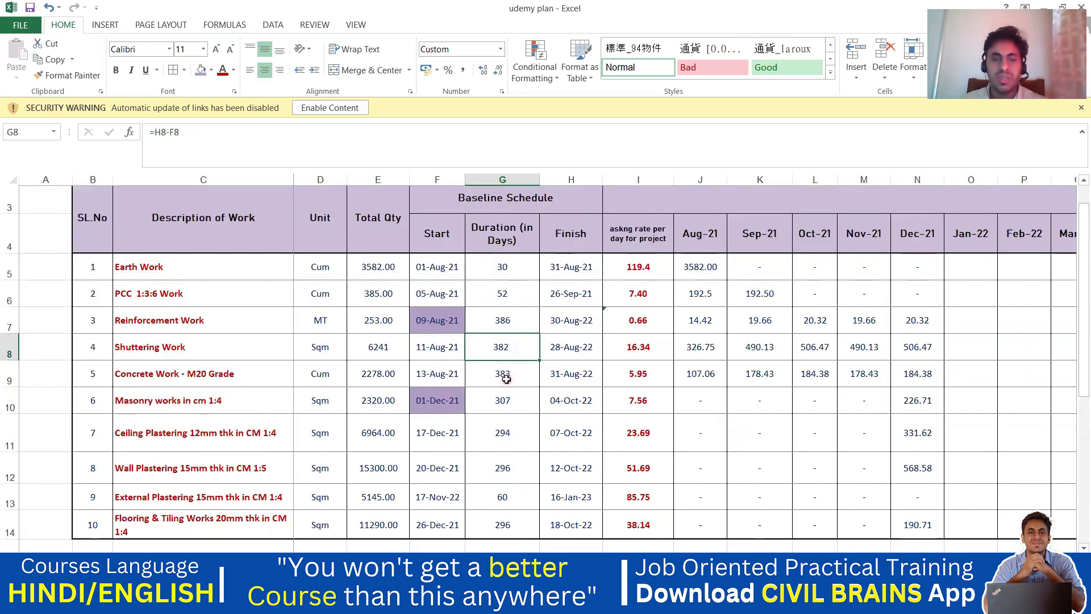
scroll(504, 324, "up", 3)
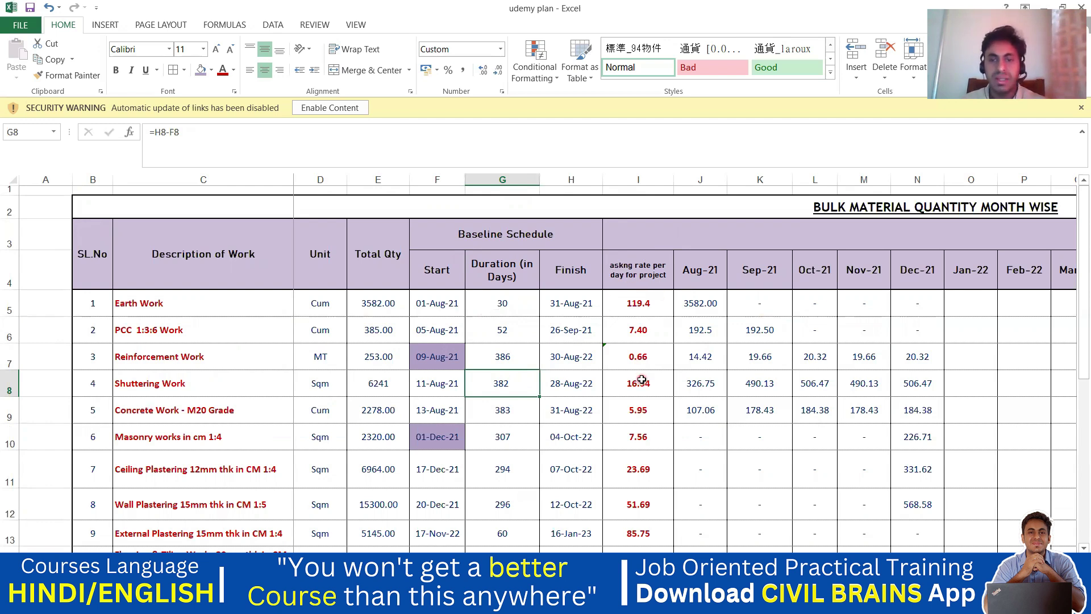
scroll(640, 380, "down", 4)
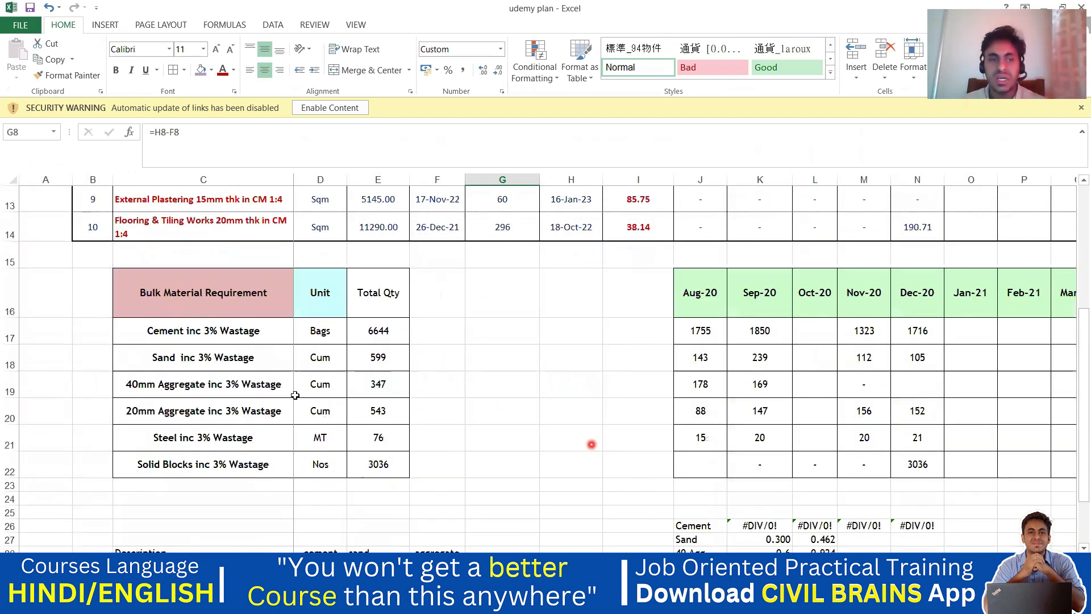